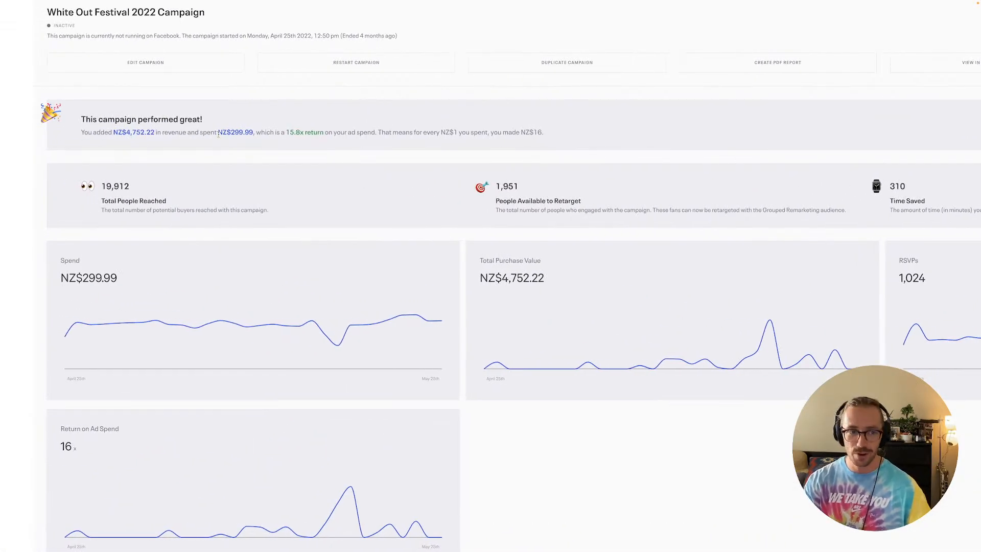
Review the White Out Festival 2022 campaign results and the targeting details of each audience in the overall performance table
scroll(208, 132, "up", 1)
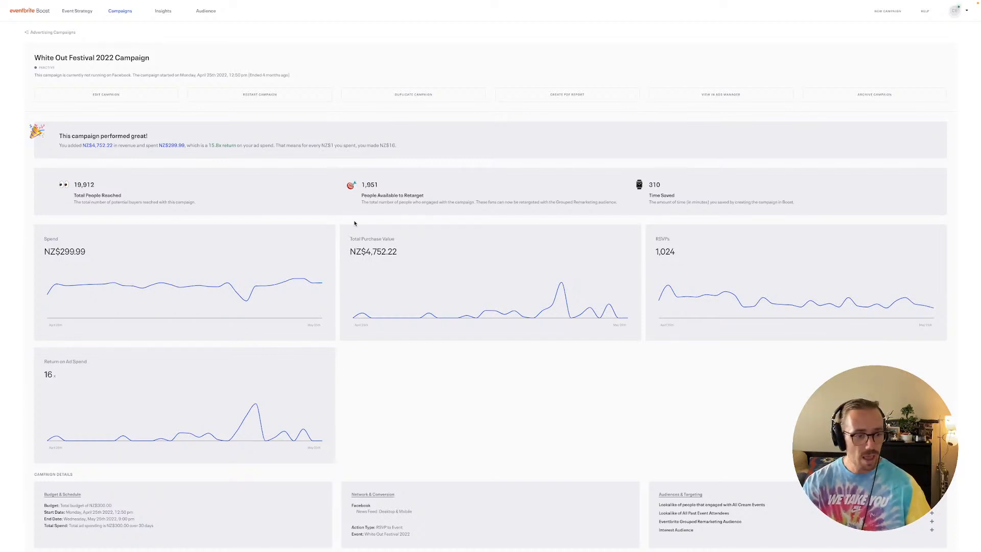
scroll(363, 245, "down", 2)
scroll(374, 276, "down", 2)
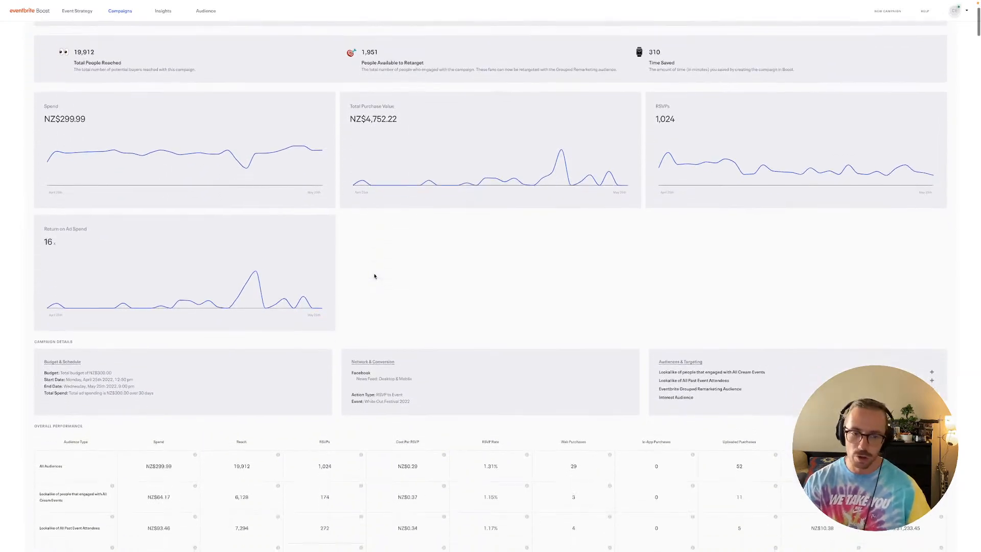
scroll(374, 276, "down", 2)
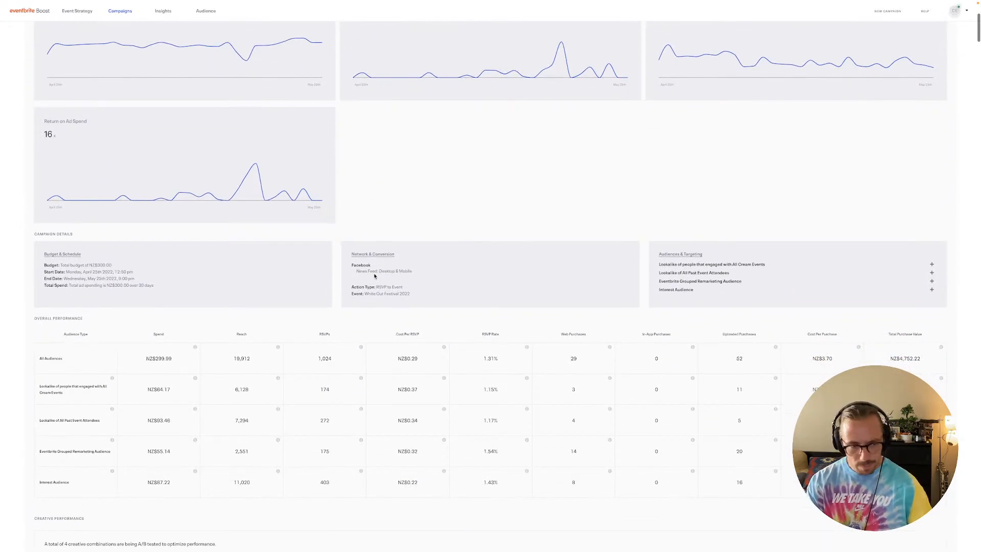
scroll(278, 488, "down", 1)
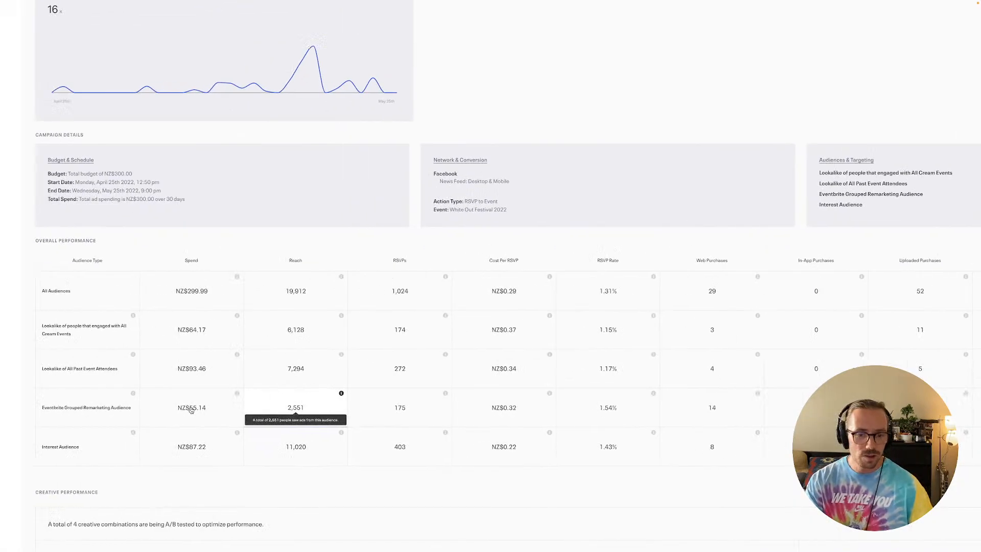
mouse_move(105, 336)
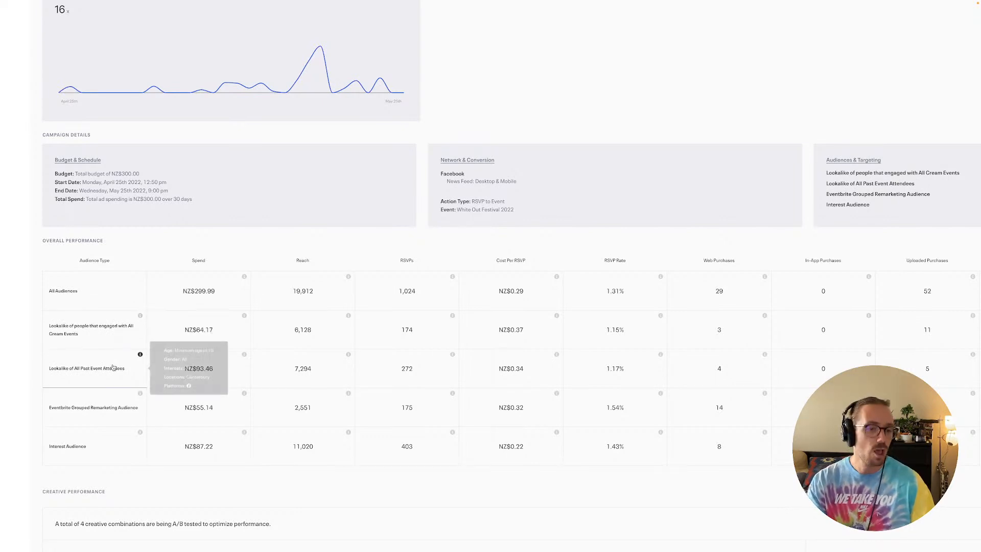
mouse_move(118, 441)
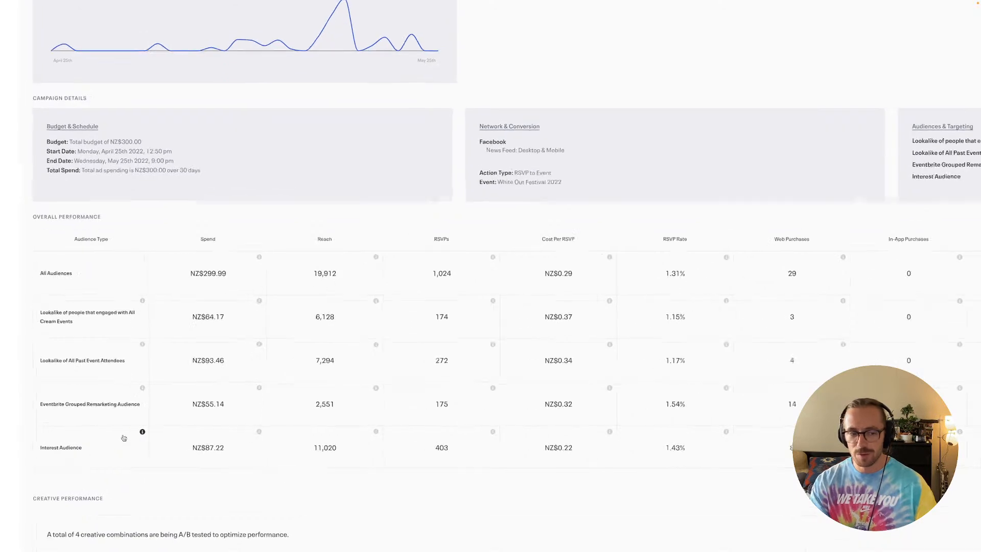
mouse_move(116, 442)
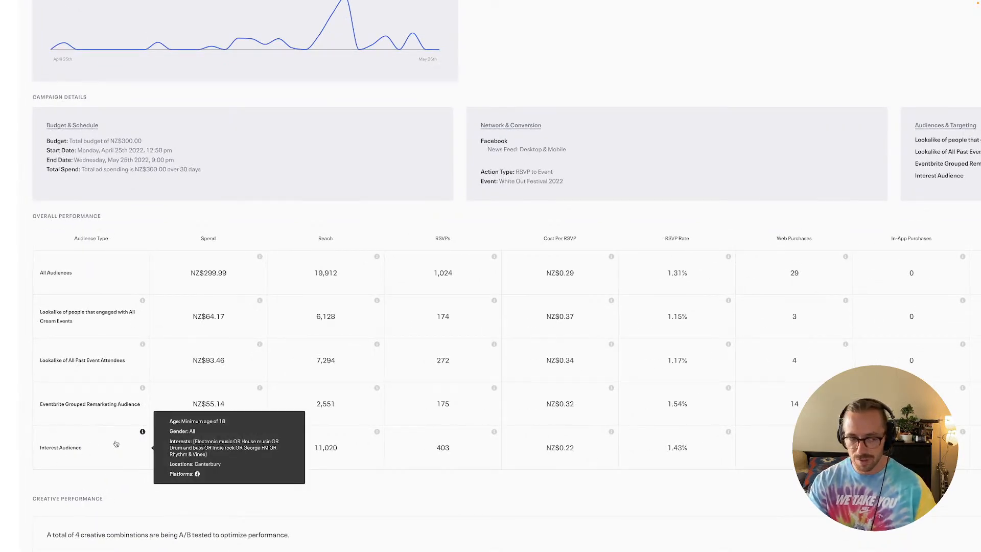
mouse_move(52, 407)
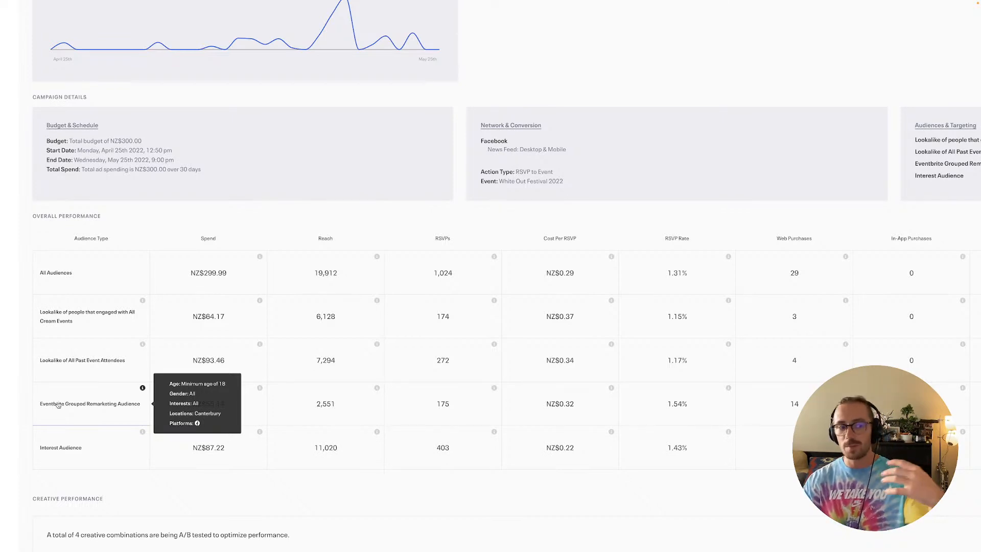
mouse_move(141, 355)
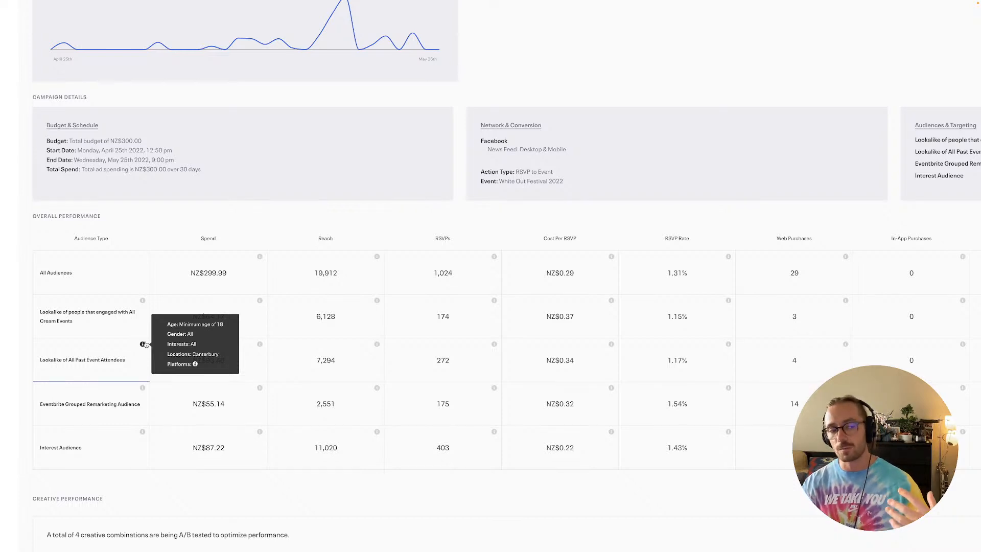
mouse_move(147, 331)
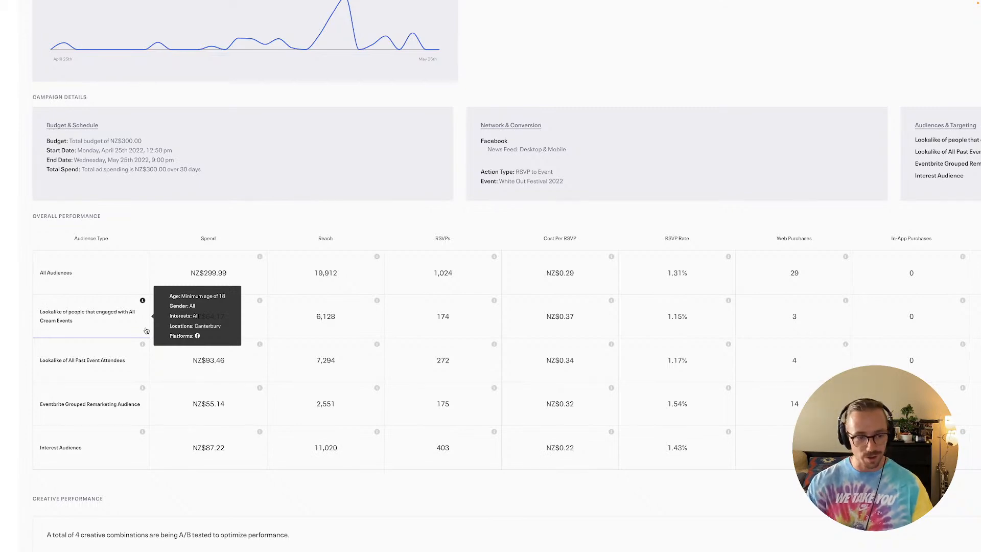
Compare spend, purchases and total purchase value across the audiences in the overall performance table
scroll(147, 331, "down", 3)
scroll(193, 376, "right", 3)
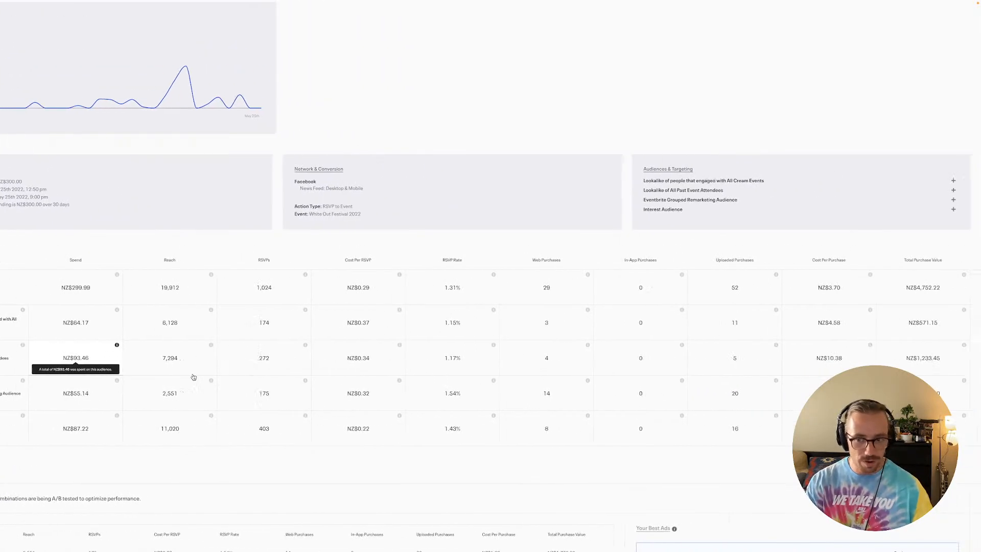
mouse_move(899, 394)
scroll(907, 398, "left", 3)
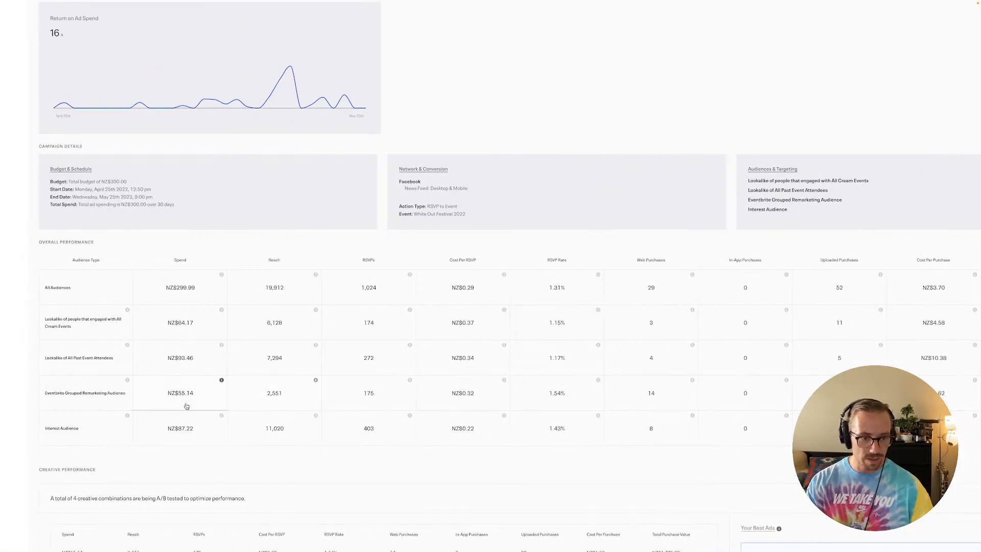
scroll(186, 407, "right", 3)
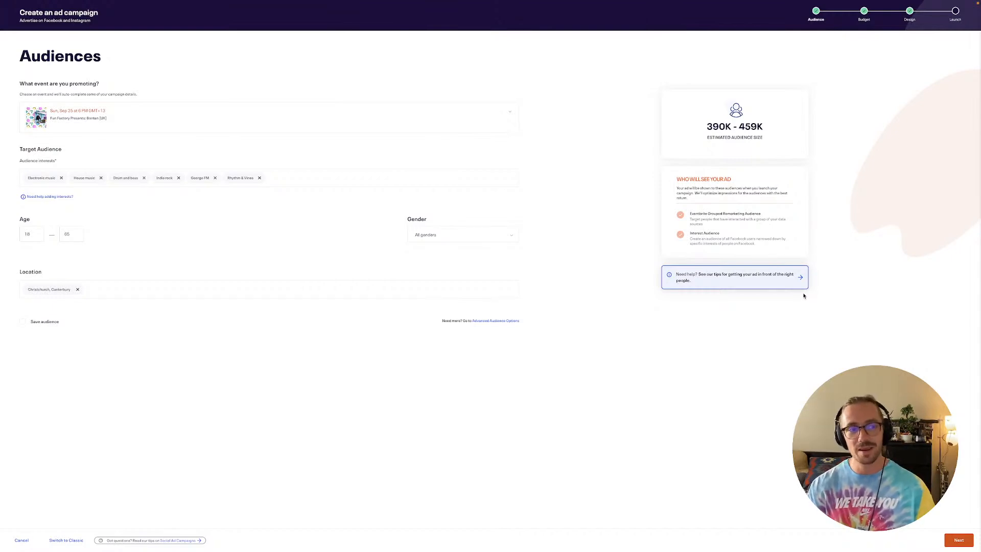
Check which events can be promoted, keeping Fun Factory Presents: Bontan [UK] selected
left_click(247, 107)
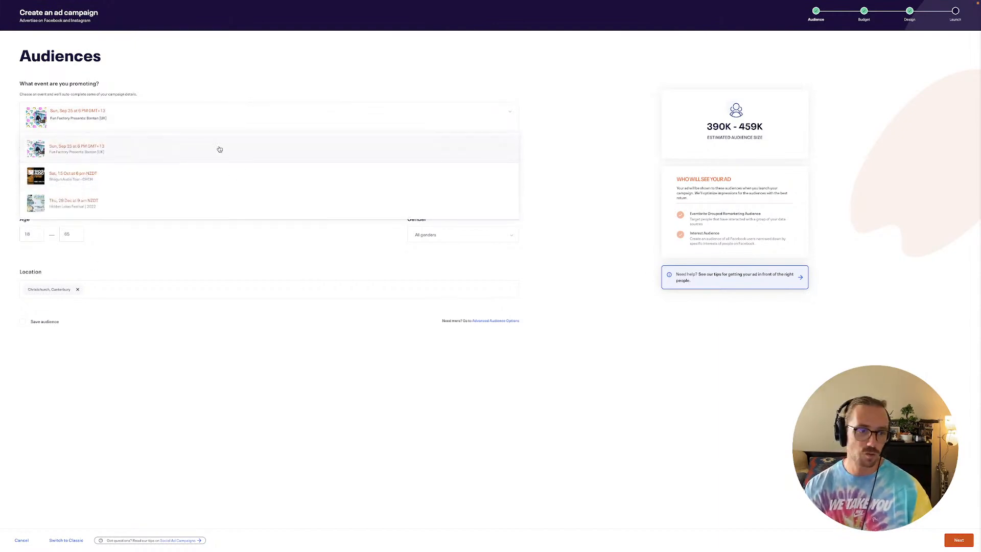
left_click(618, 102)
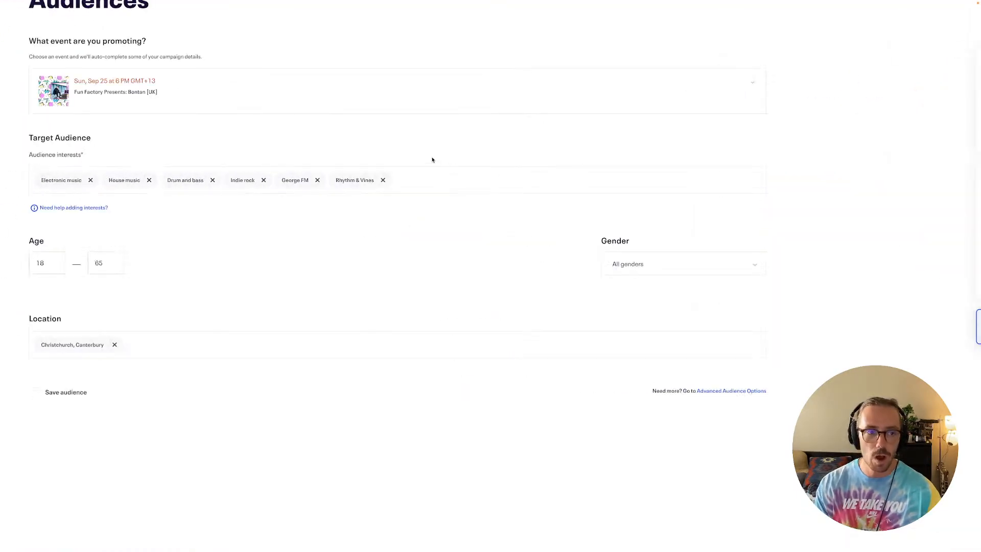
Add Music festivals to the target audience's interests and remove Indie rock
left_click(416, 186)
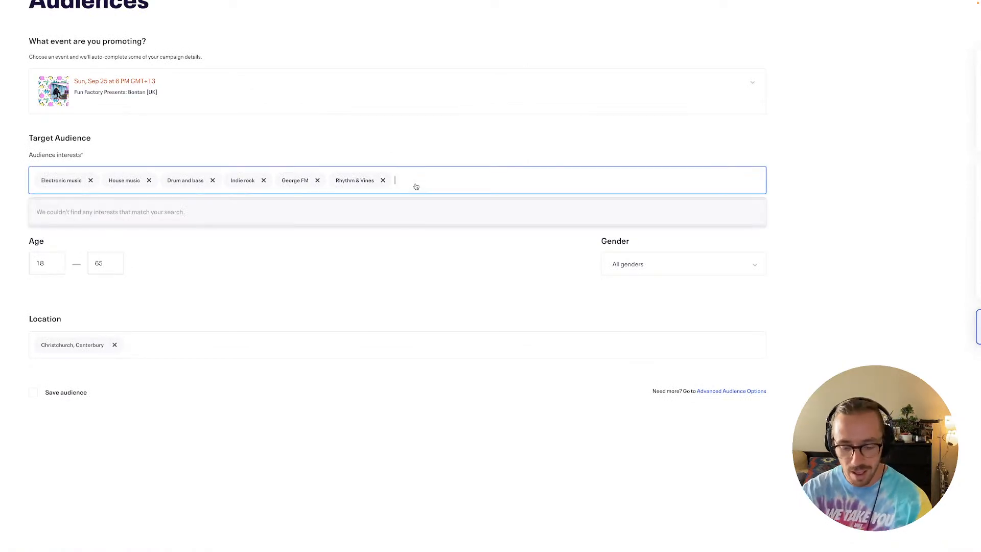
type("festival")
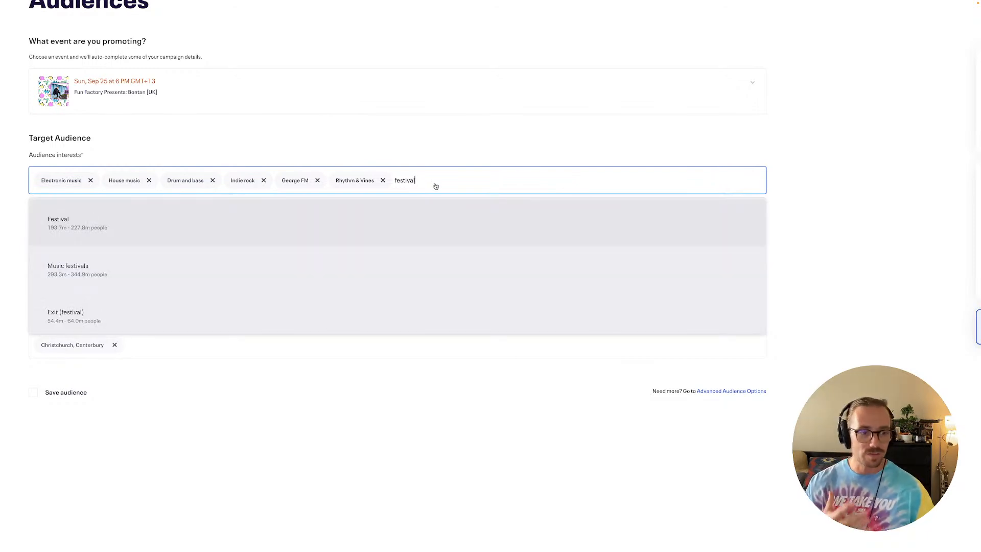
left_click(349, 269)
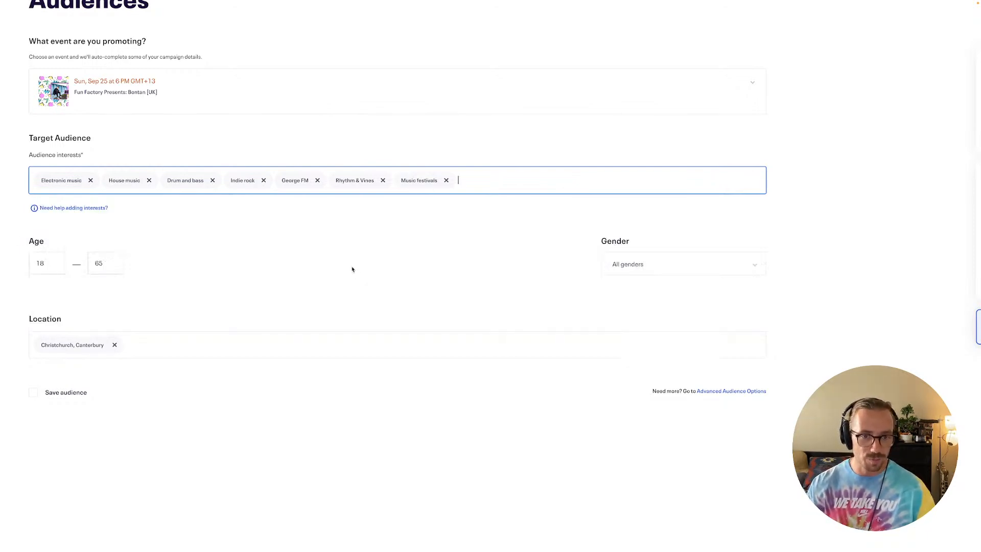
left_click(395, 149)
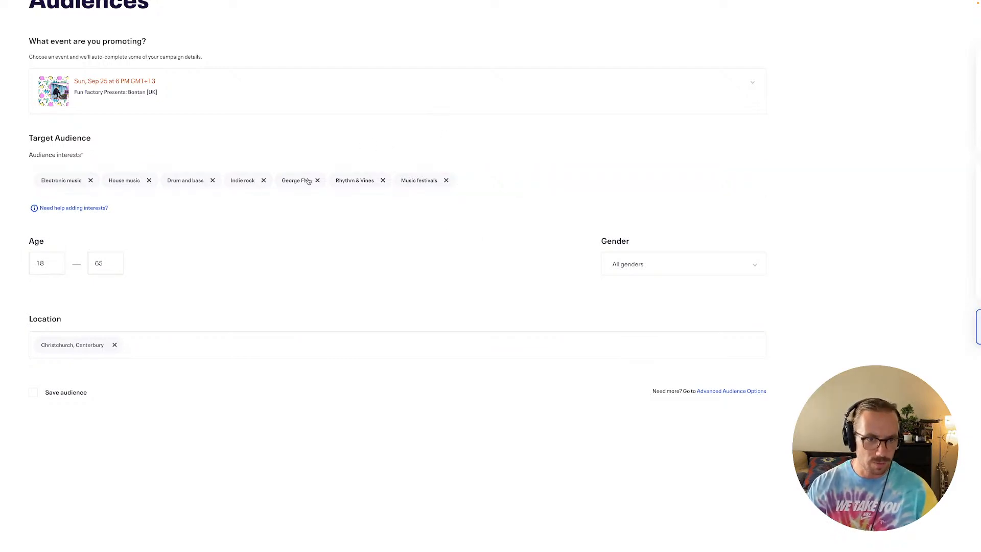
left_click(264, 180)
left_click(199, 272)
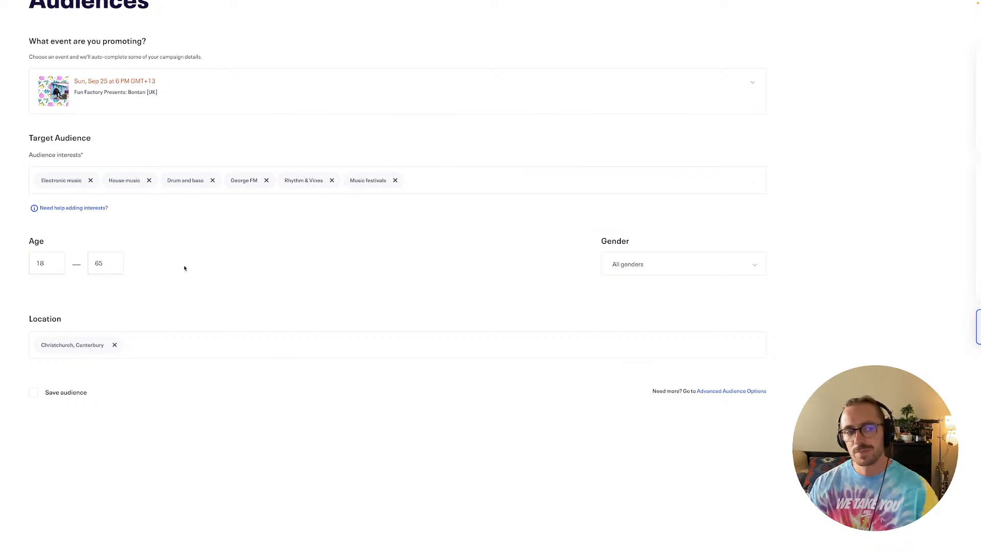
Check the gender options and the location search for the target audience, keeping all genders and Christchurch, Canterbury
left_click(622, 262)
left_click(486, 306)
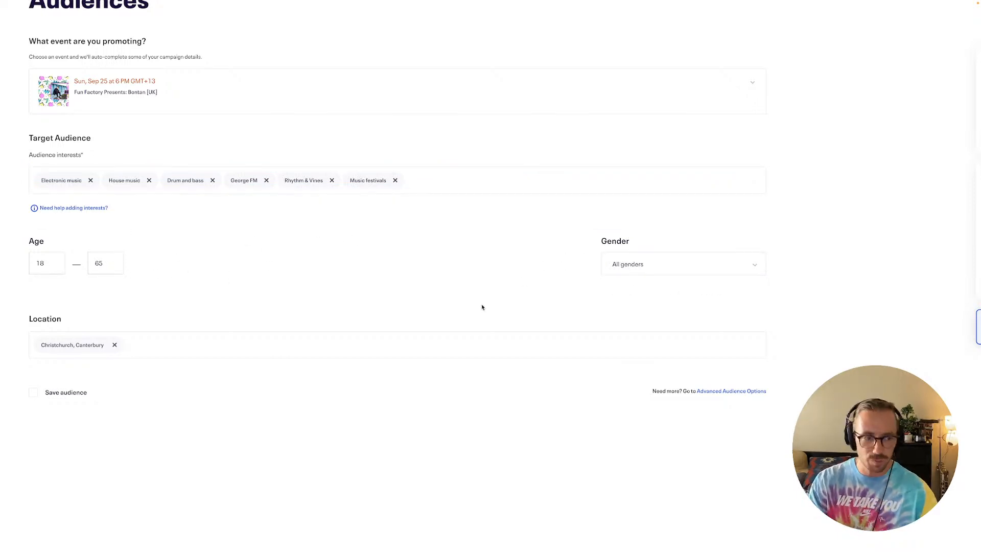
left_click(396, 339)
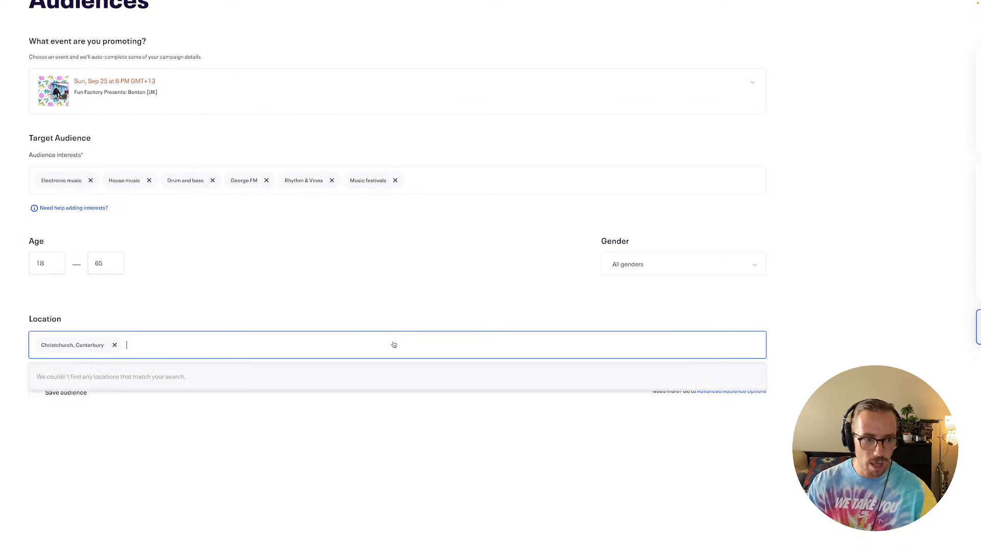
left_click(438, 290)
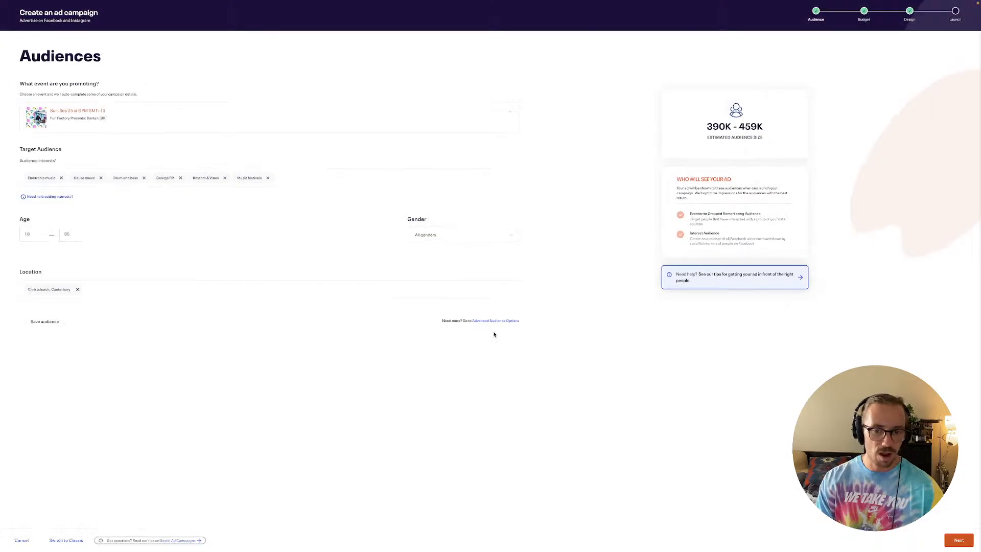
In the advanced audience options, add the Eventbrite Lookalike Audience of Past Attendees to the campaign
left_click(505, 322)
scroll(509, 270, "down", 2)
left_click(503, 297)
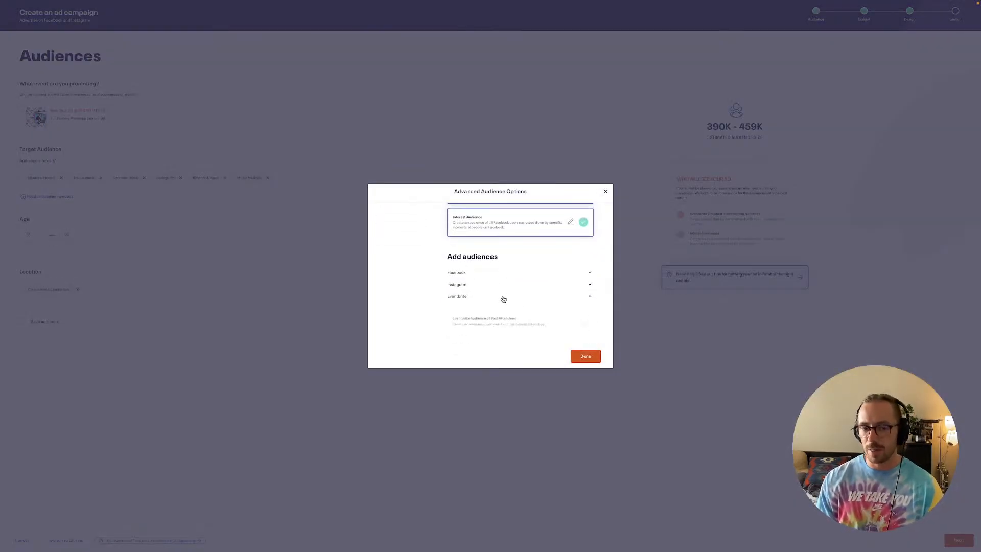
scroll(503, 296, "down", 2)
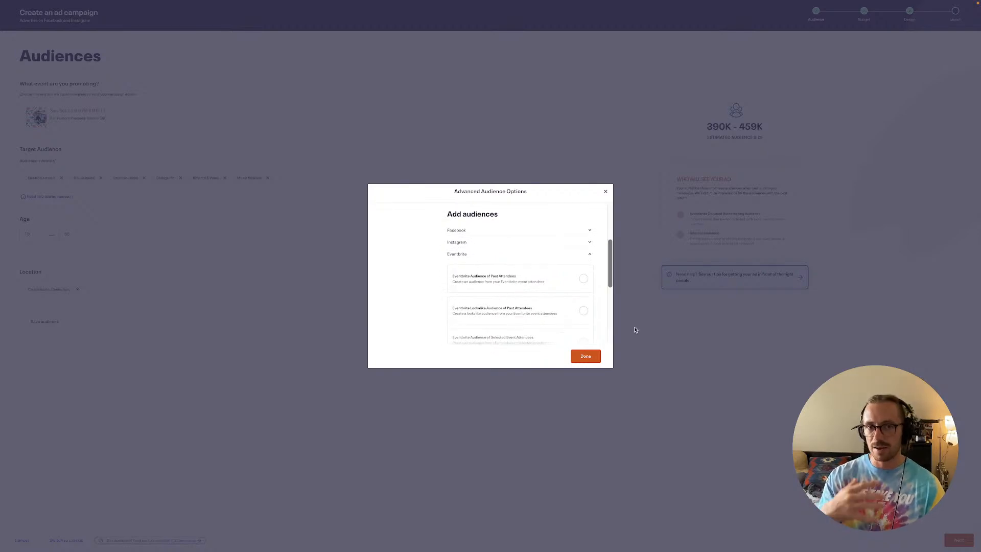
left_click(583, 312)
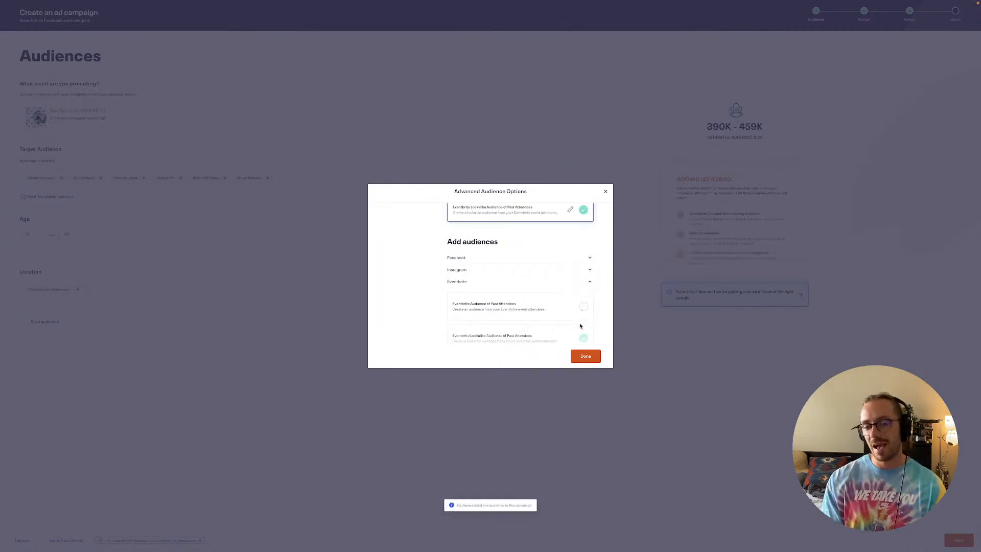
Add the Lookalike of Instagram Profile Visitors and Engagers audience, base it on the Cream Events account, and close the advanced options
left_click(516, 271)
scroll(524, 281, "down", 1)
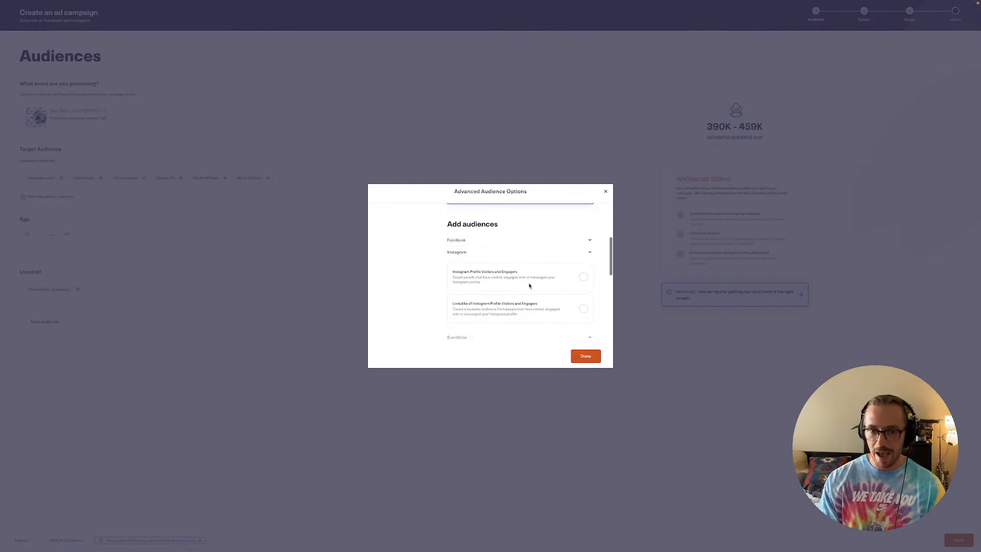
left_click(583, 308)
left_click(567, 225)
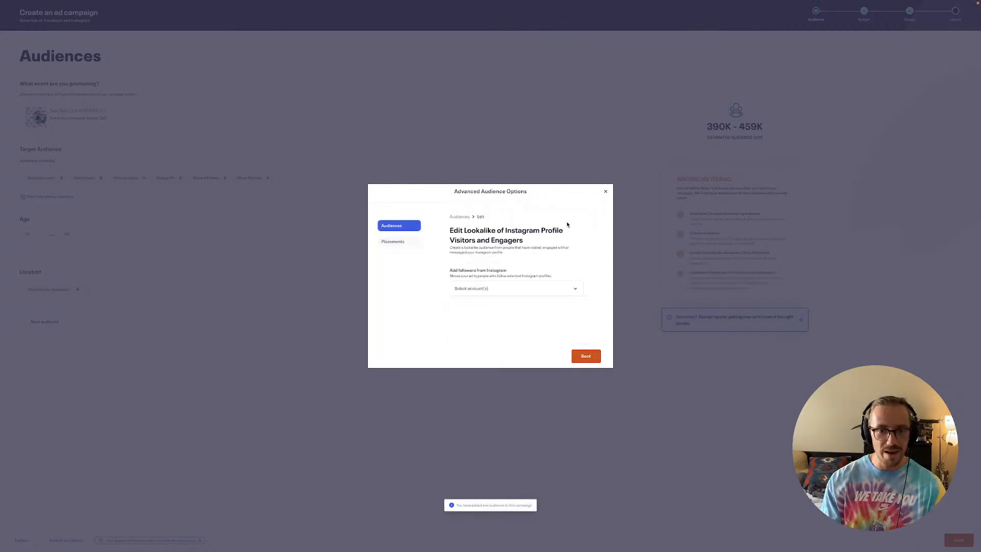
left_click(558, 287)
left_click(468, 323)
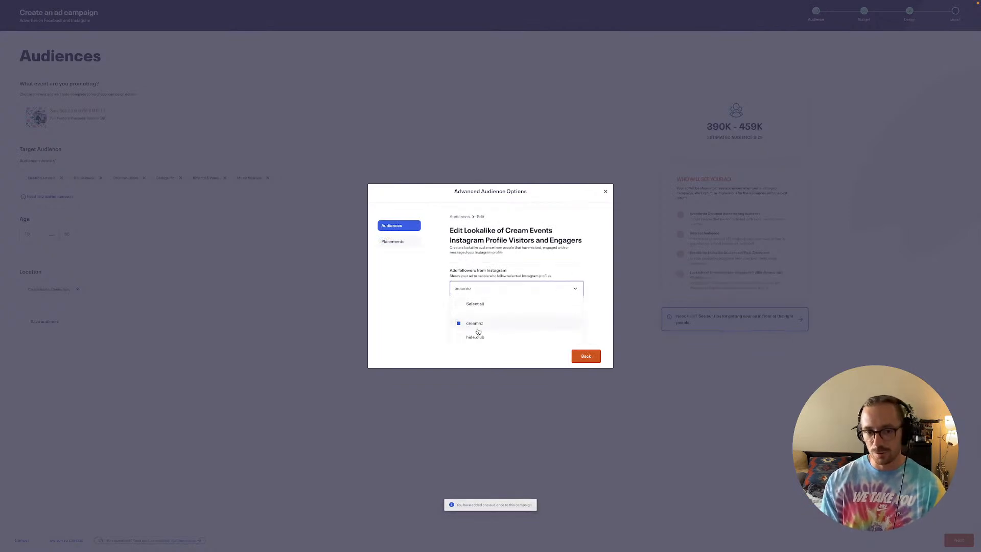
left_click(606, 192)
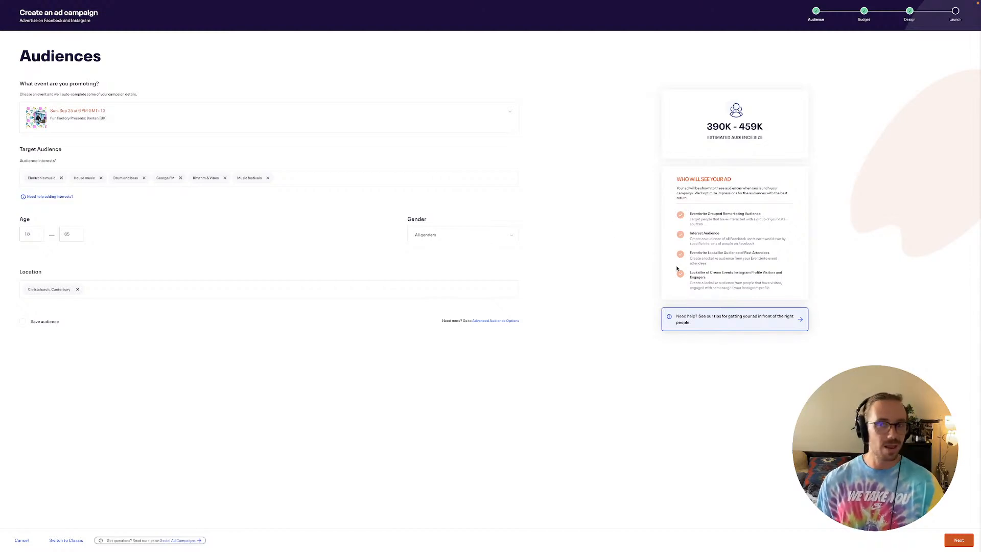
Go to the campaign's budget and schedule stage and check the end date calendar without changing the date
left_click(868, 17)
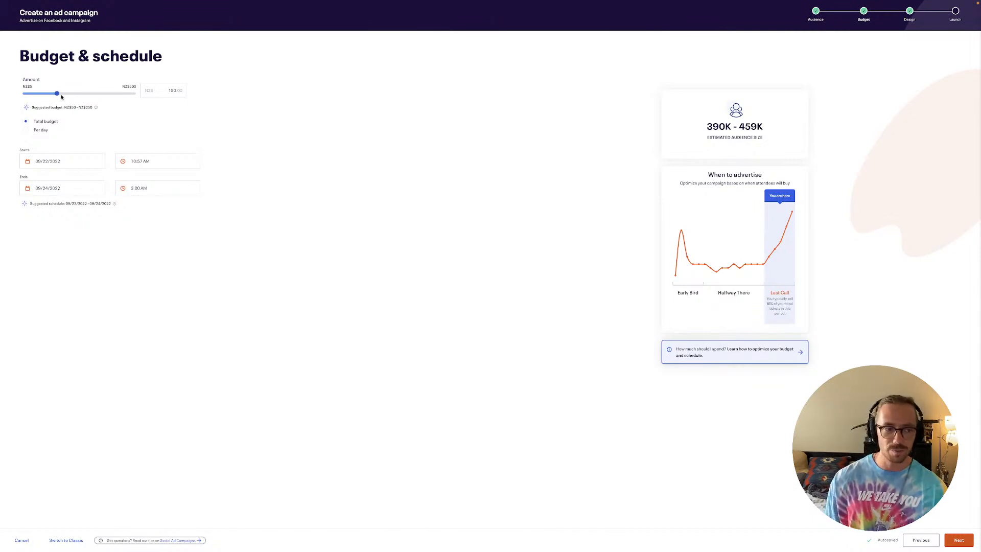
left_click(63, 189)
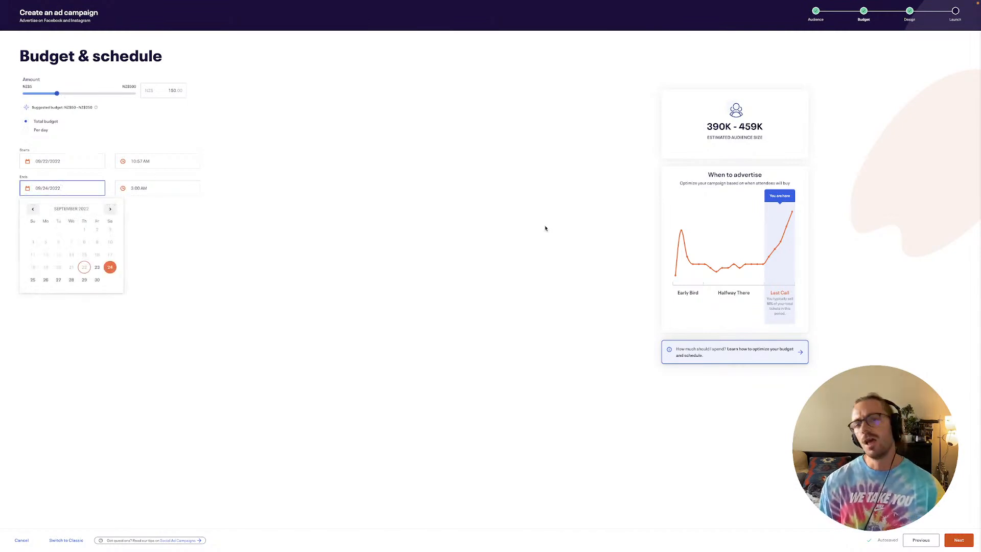
left_click(812, 247)
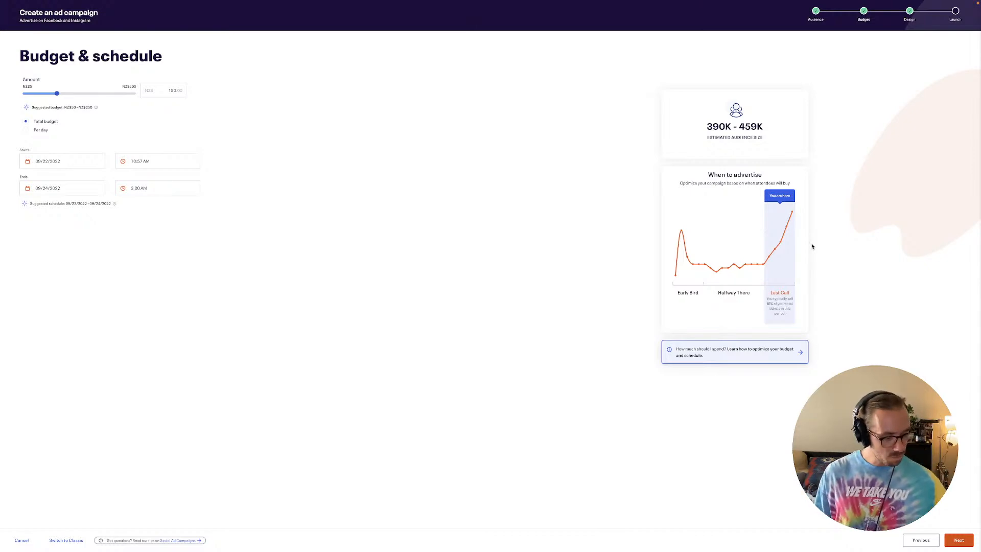
Go to the campaign's design stage and add a variant using the ad account library photo of the man in a black T-shirt
left_click(959, 540)
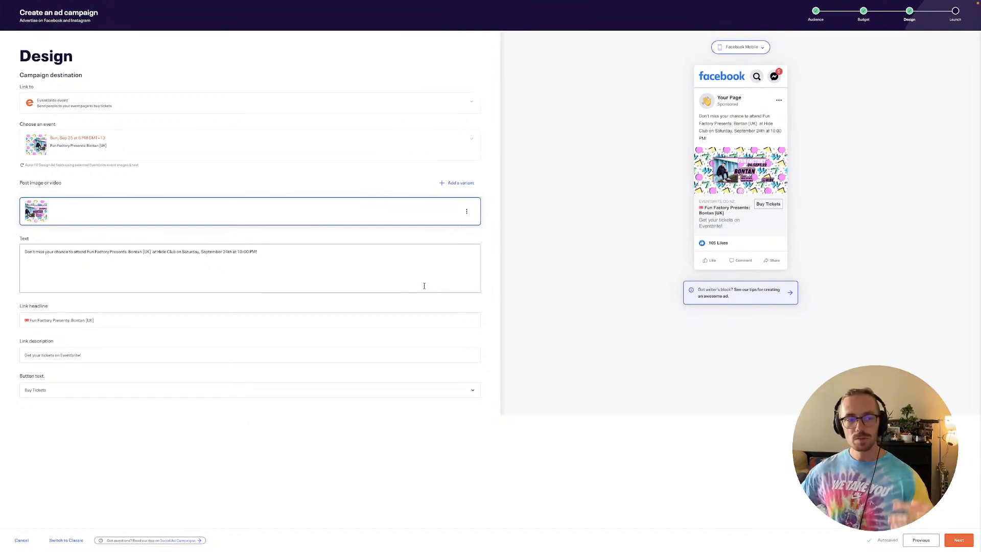
left_click(458, 183)
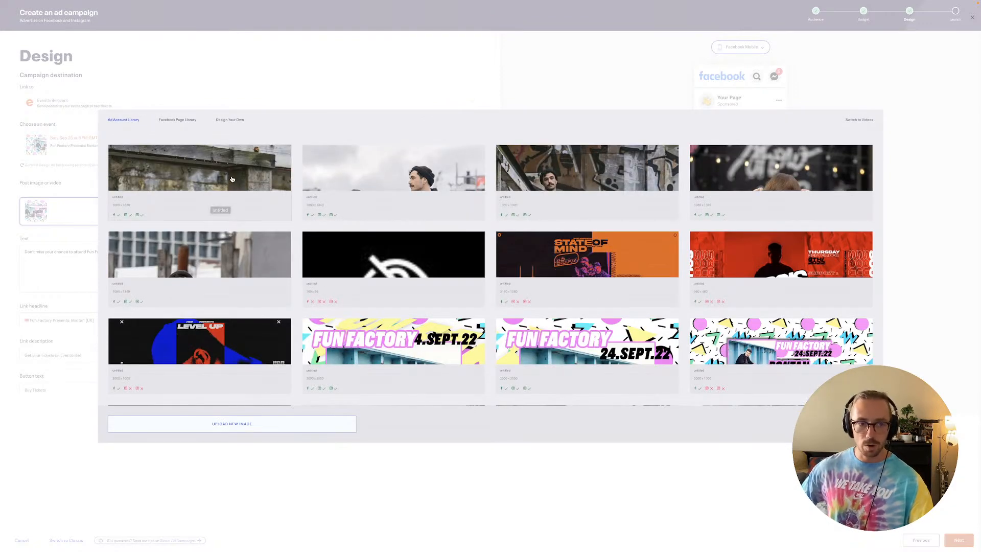
left_click(234, 178)
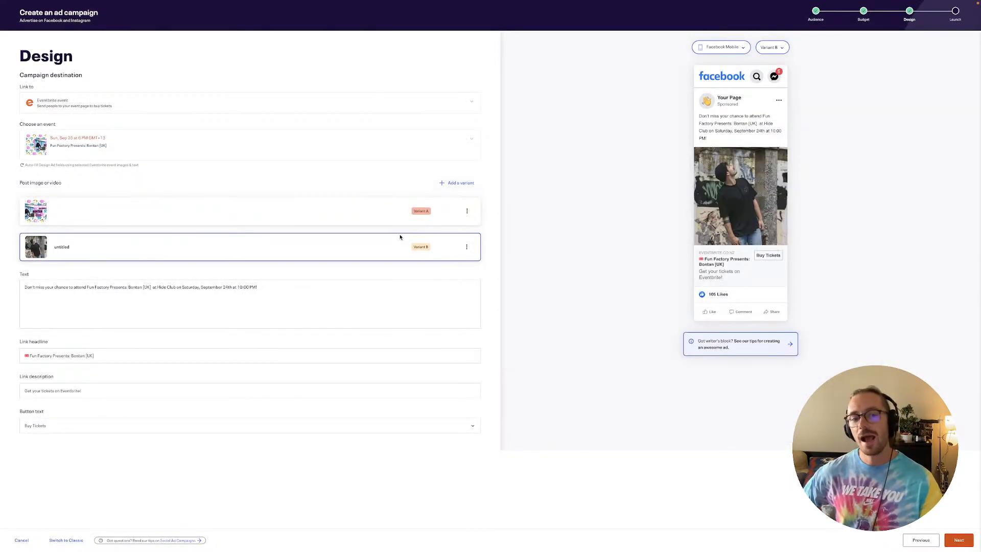
Compare the ad previews of Variant A and Variant B
left_click(390, 209)
left_click(376, 245)
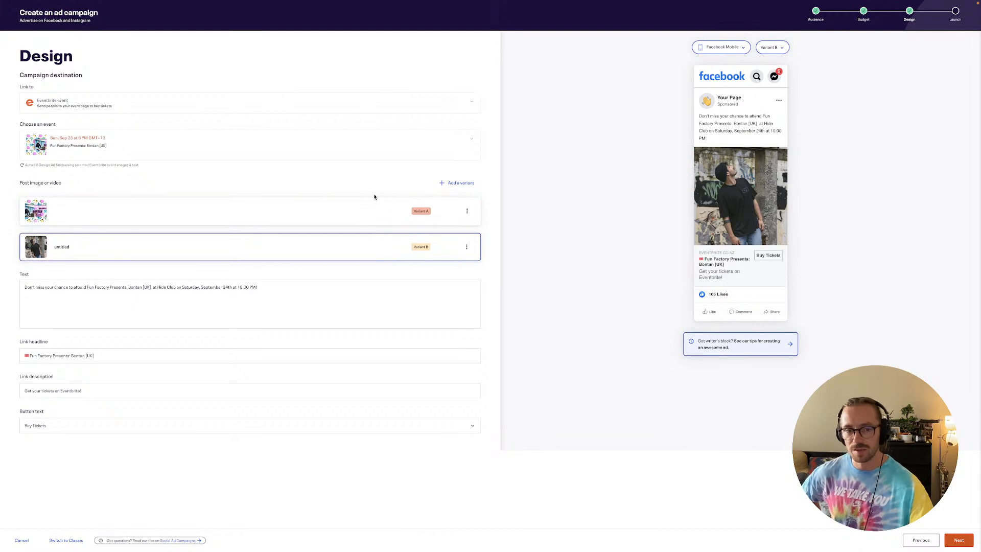
left_click(376, 217)
left_click(376, 247)
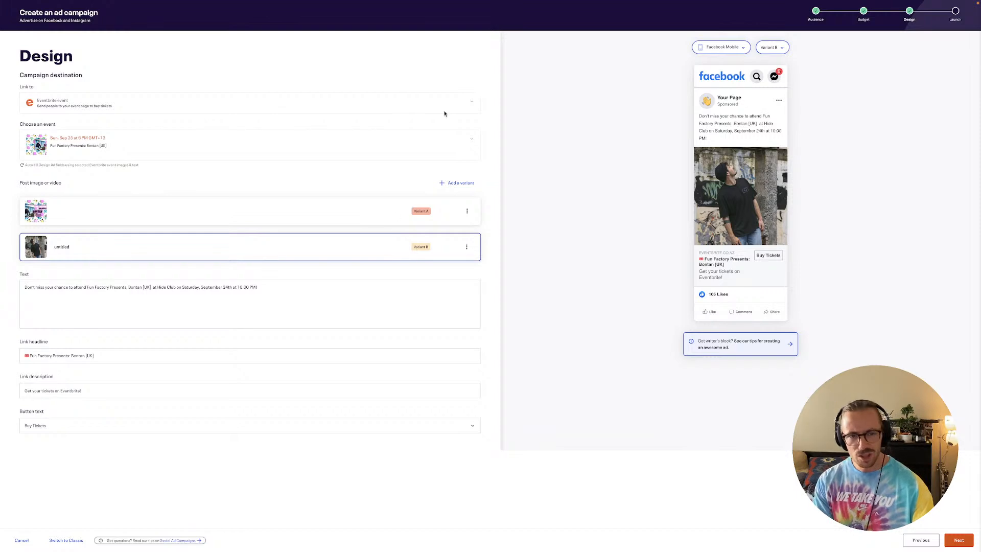
Try a Facebook event as the ad's link destination, check its event choices, and restore the Eventbrite event destination
left_click(461, 109)
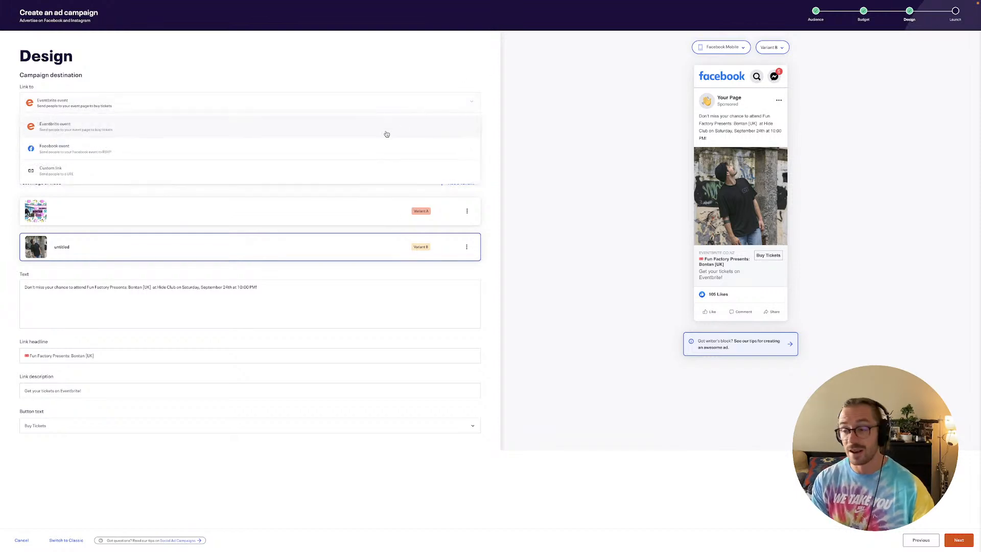
left_click(376, 146)
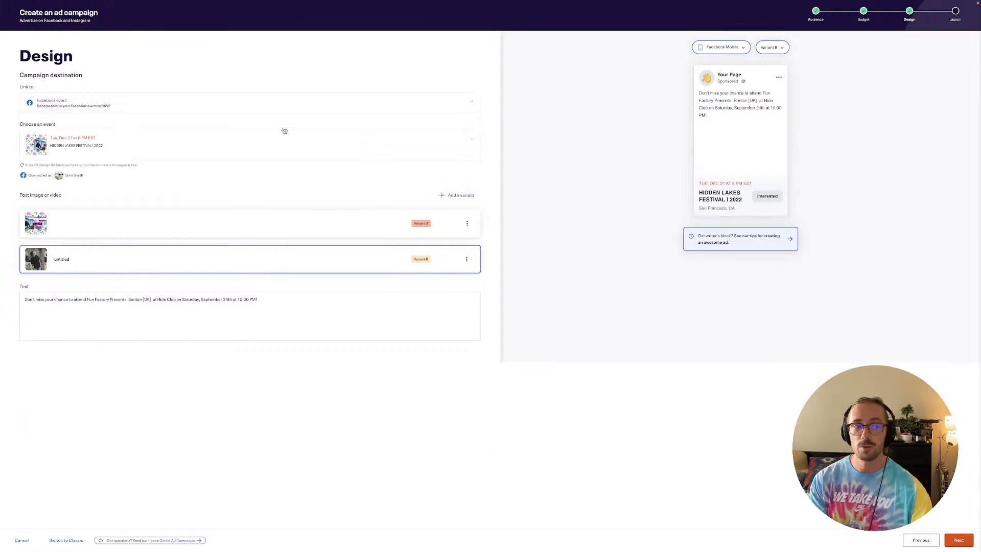
left_click(213, 143)
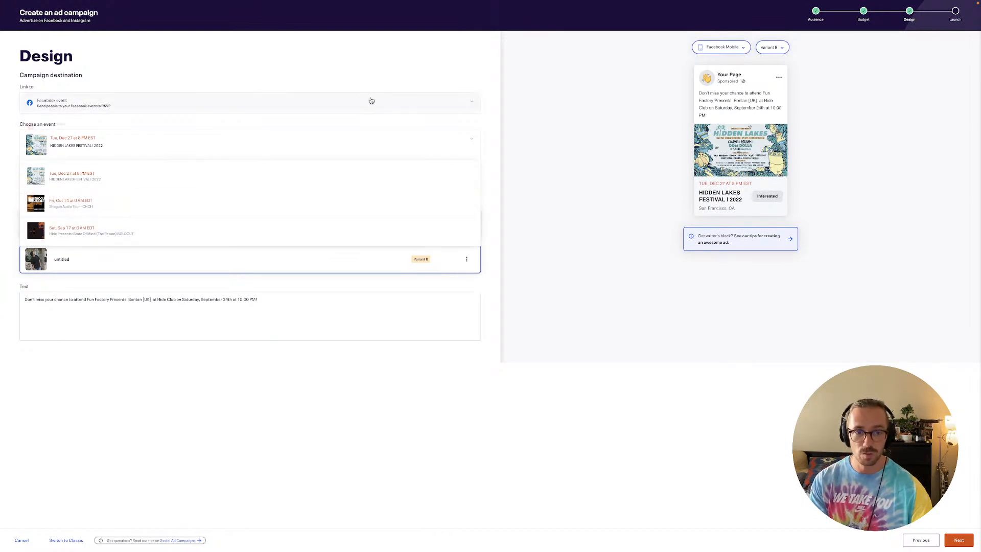
left_click(546, 137)
left_click(359, 103)
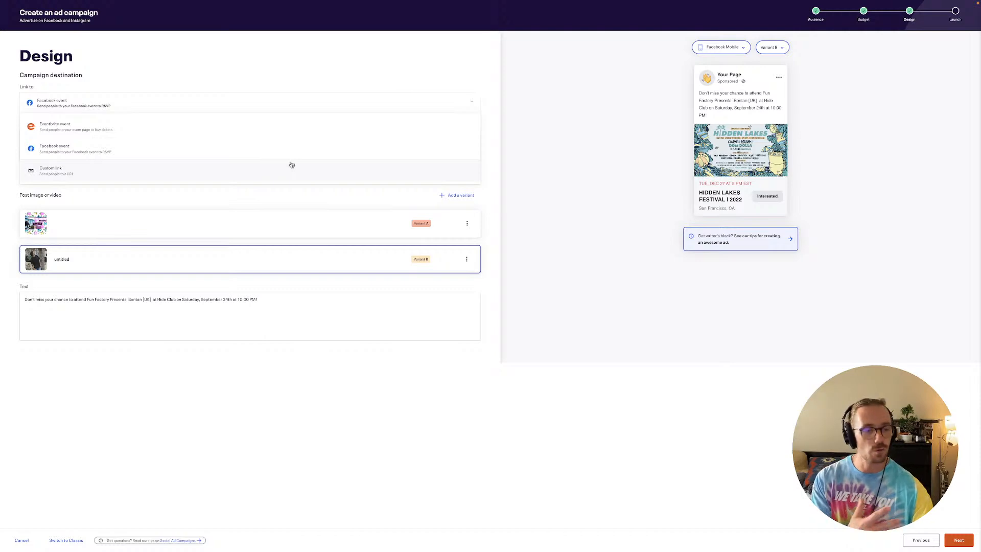
left_click(503, 259)
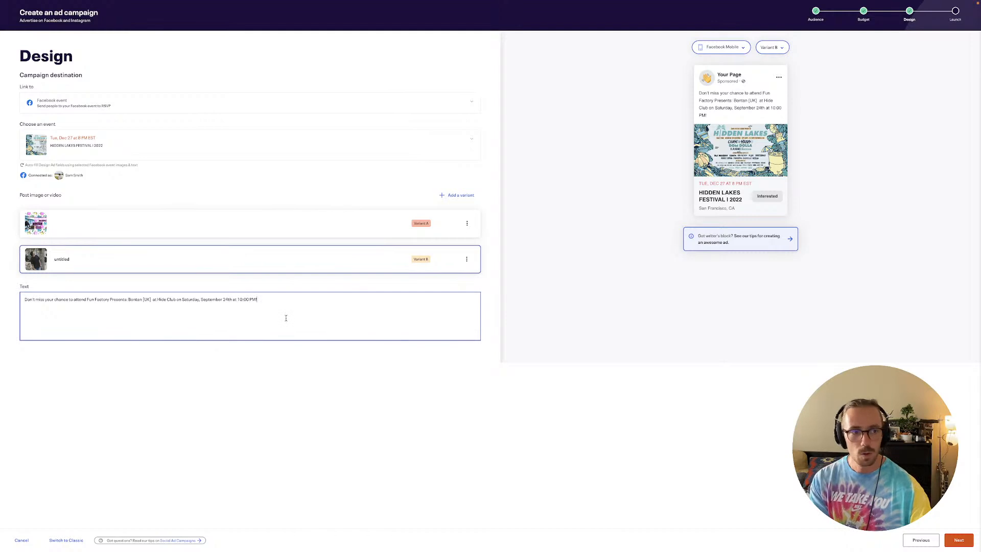
left_click(115, 106)
left_click(114, 127)
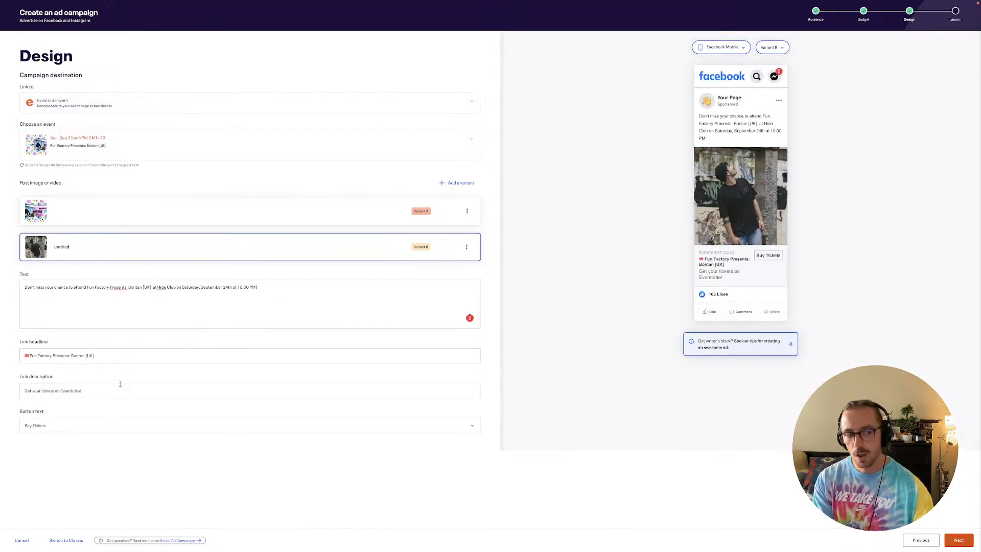
left_click(116, 355)
left_click(194, 294)
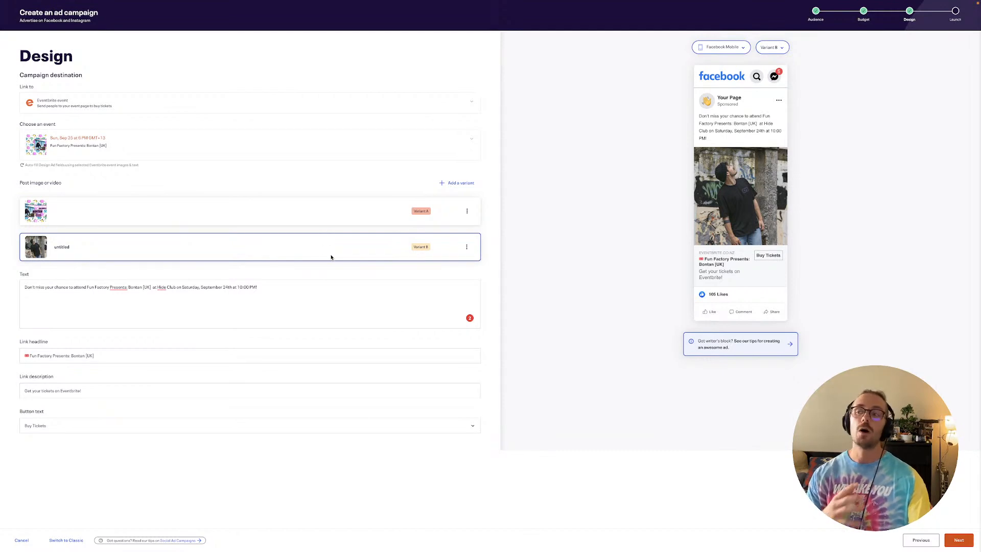
left_click(340, 309)
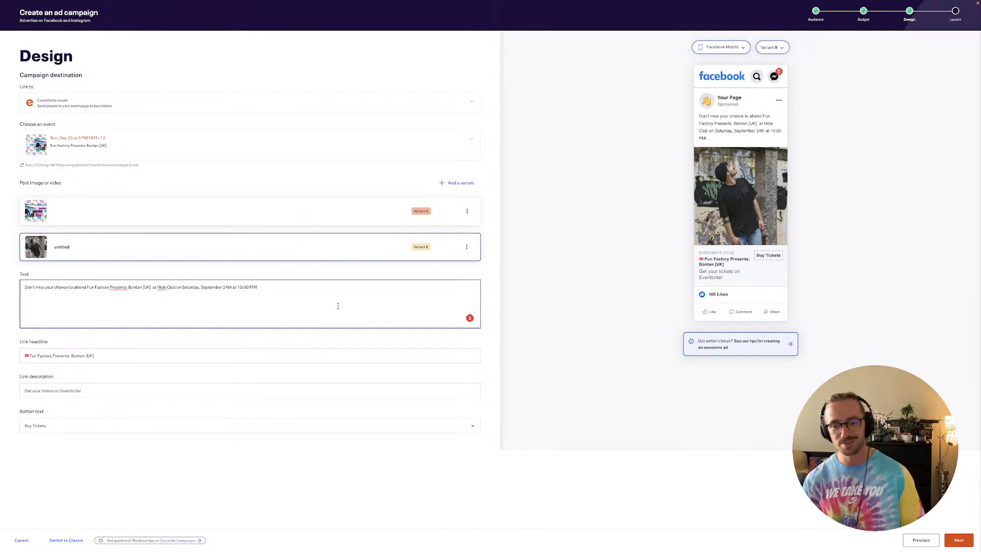
Preview the ad in the Facebook Desktop and Facebook Mobile formats
left_click(717, 48)
left_click(719, 86)
left_click(728, 48)
left_click(729, 70)
left_click(703, 52)
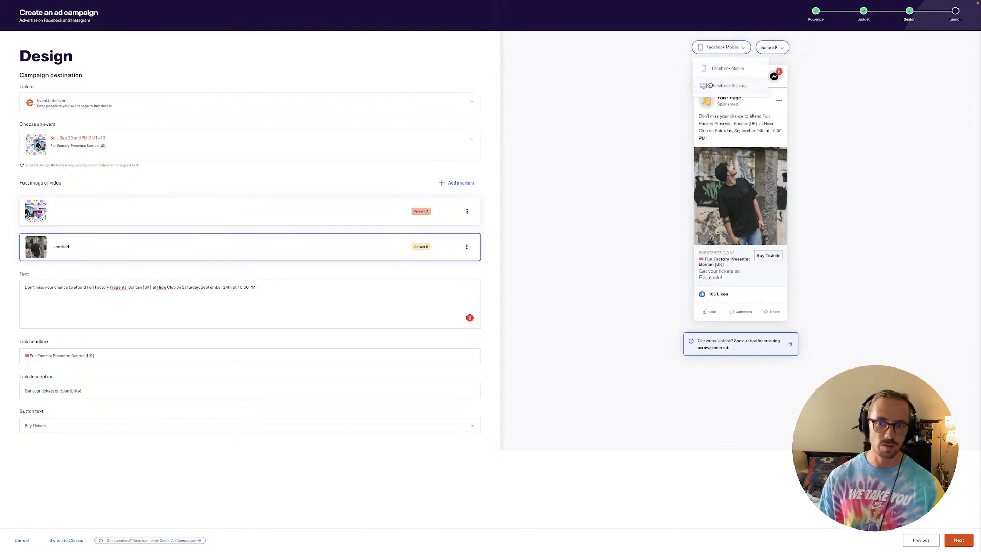
left_click(715, 85)
Go to the Review and Launch stage and look through the launch checklist and campaign summary
left_click(956, 14)
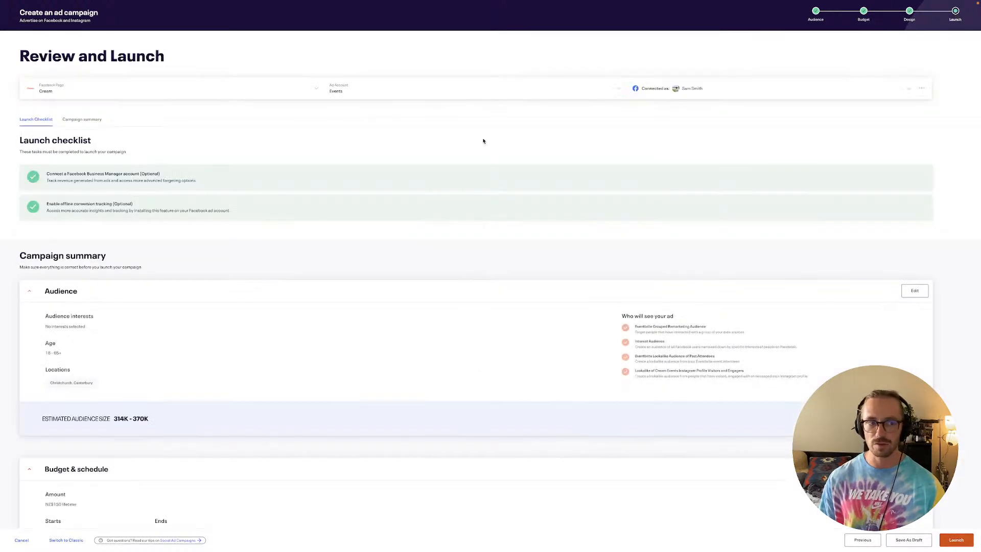
scroll(346, 137, "down", 7)
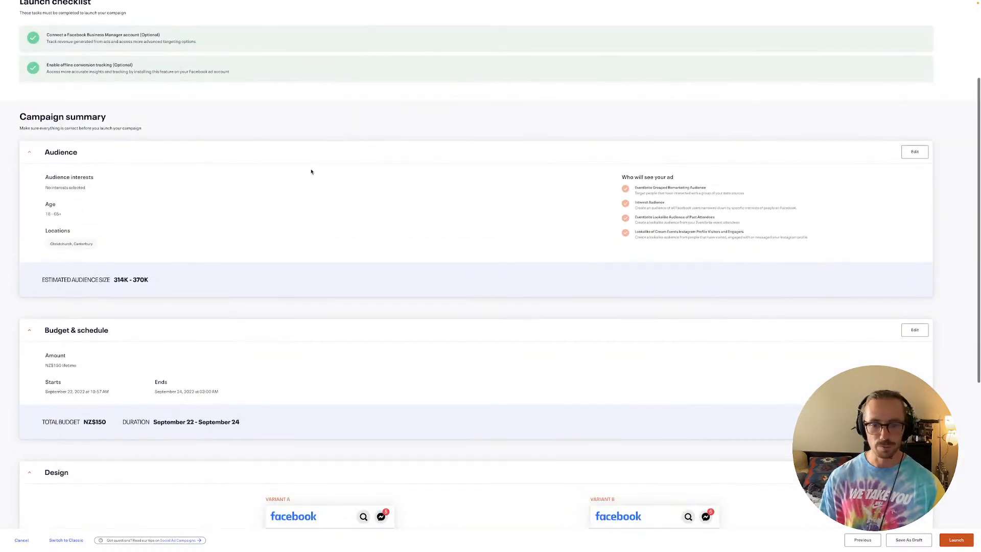
scroll(685, 382, "up", 7)
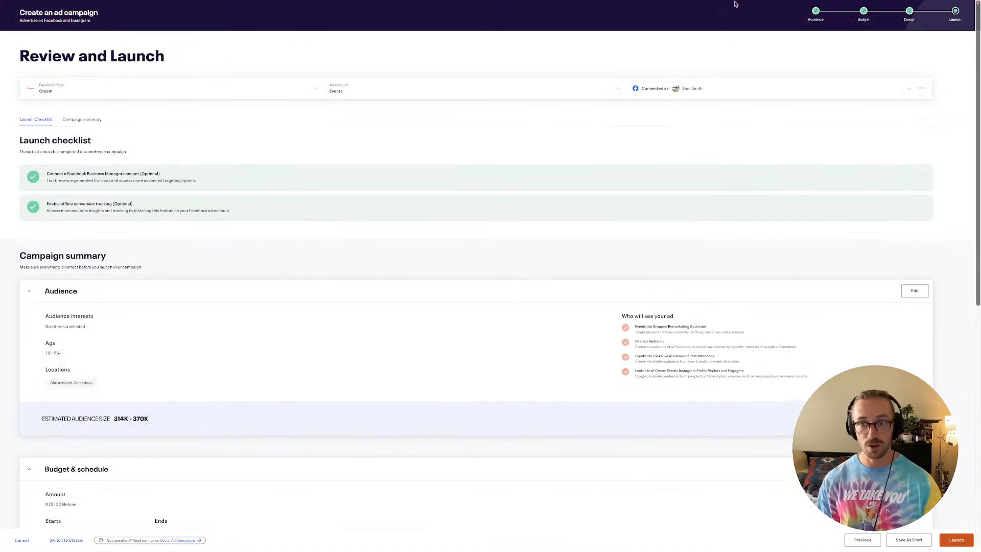
Return to the audience stage, keep Fun Factory Presents: Bontan [UK] as the promoted event, and review the advanced audience options
left_click(812, 16)
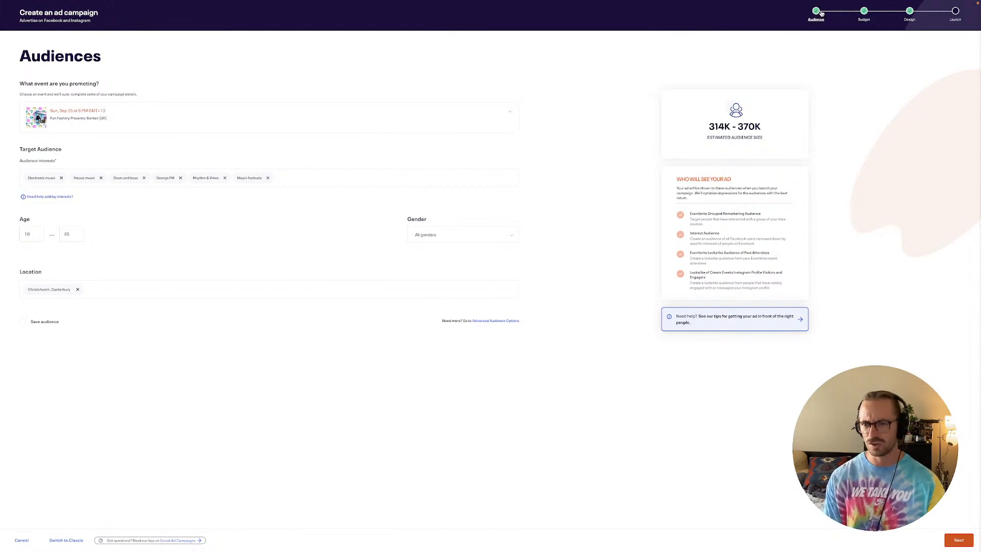
left_click(199, 110)
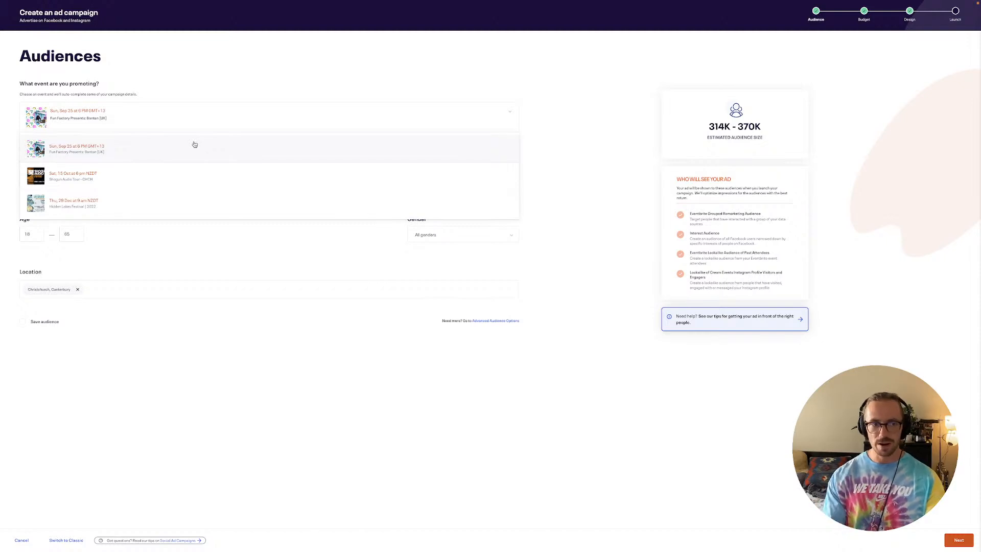
left_click(194, 145)
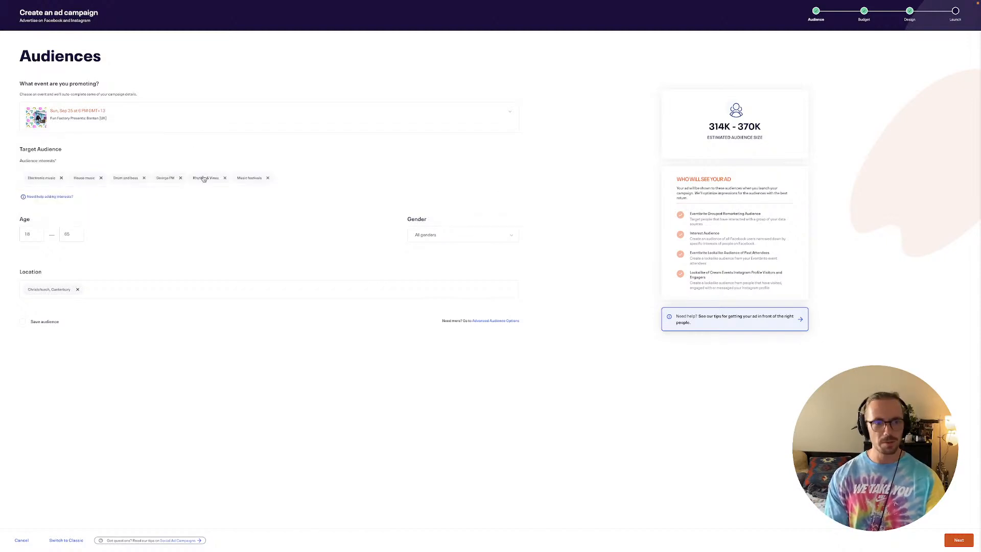
left_click(517, 322)
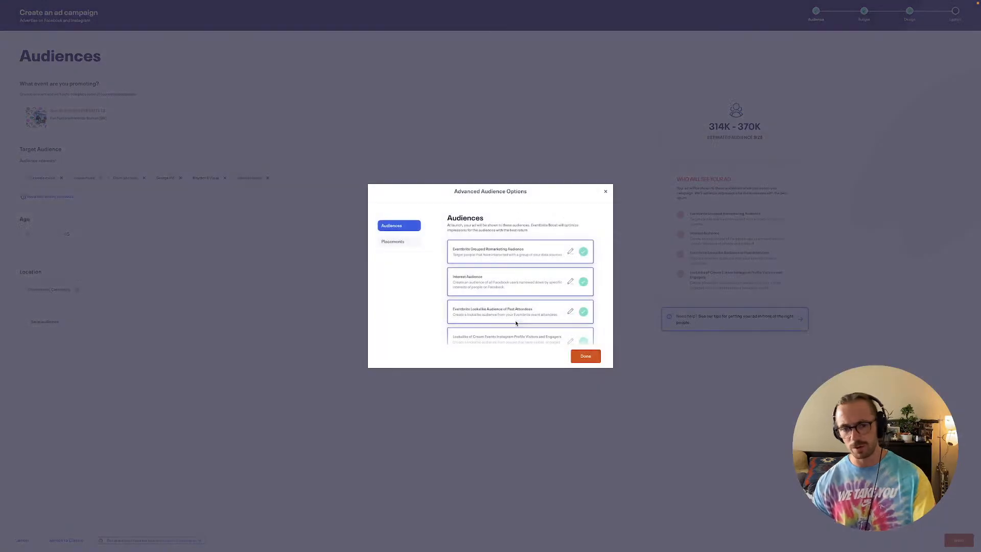
scroll(513, 278, "down", 1)
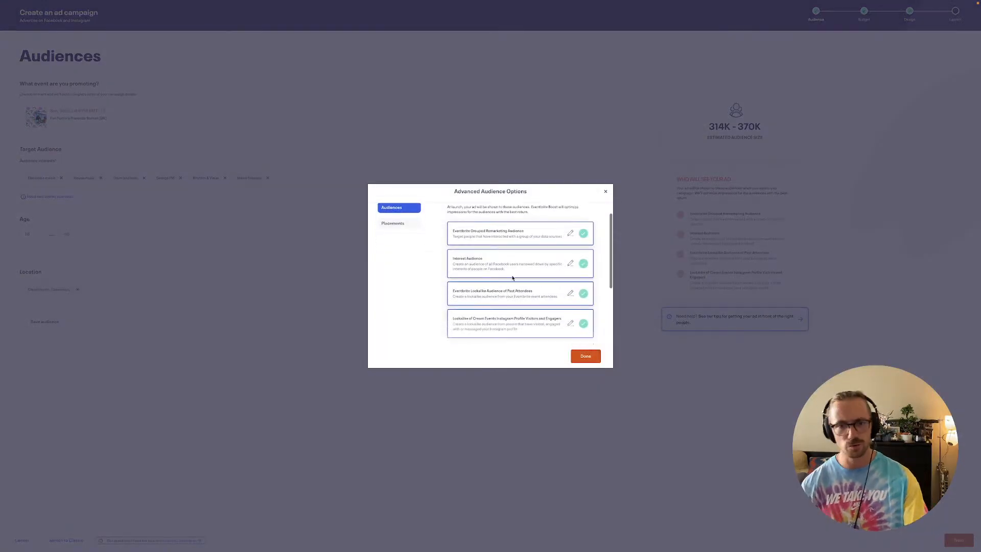
left_click(606, 192)
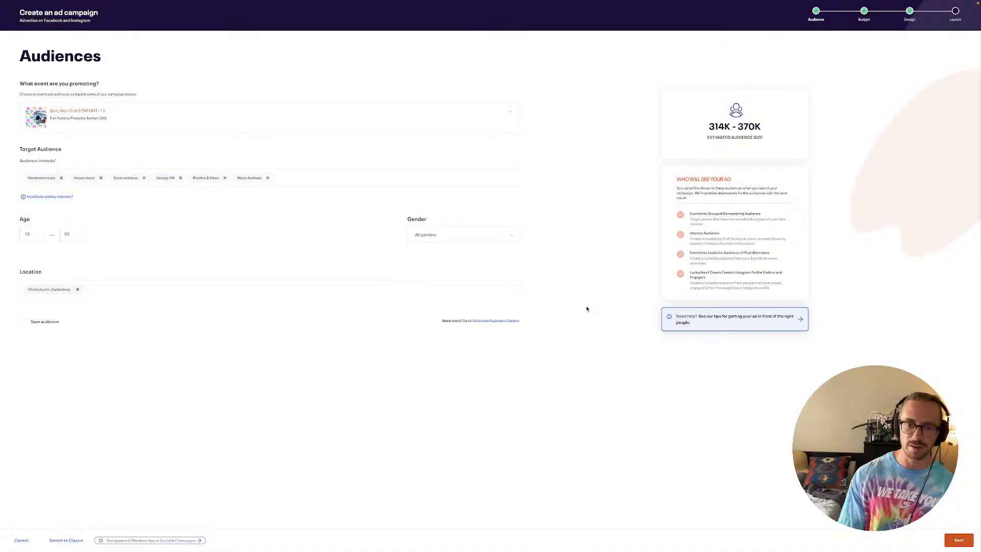
In the budget and schedule stage, set the total budget to NZ$165 and the end date to 09/30/2022
left_click(959, 540)
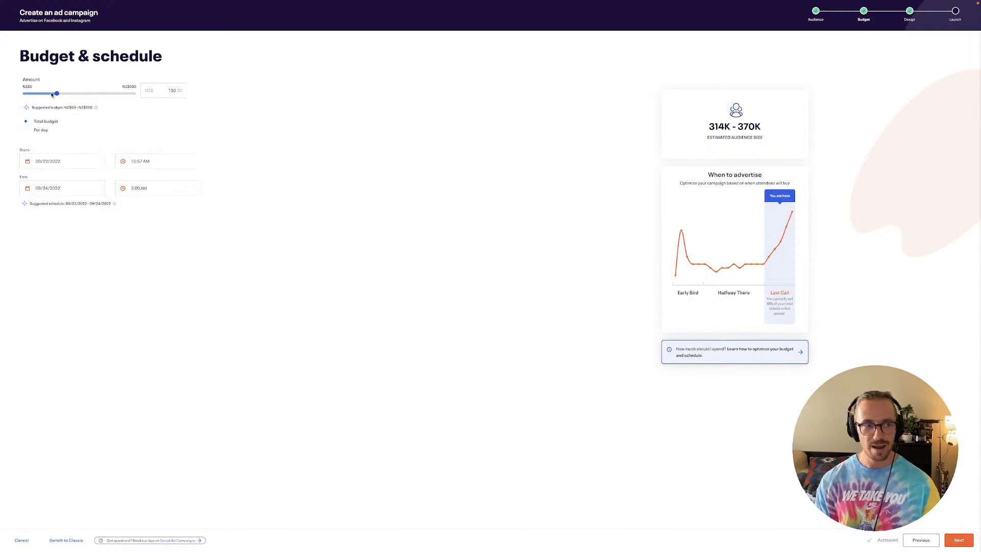
left_click_drag(57, 93, 60, 93)
left_click(58, 163)
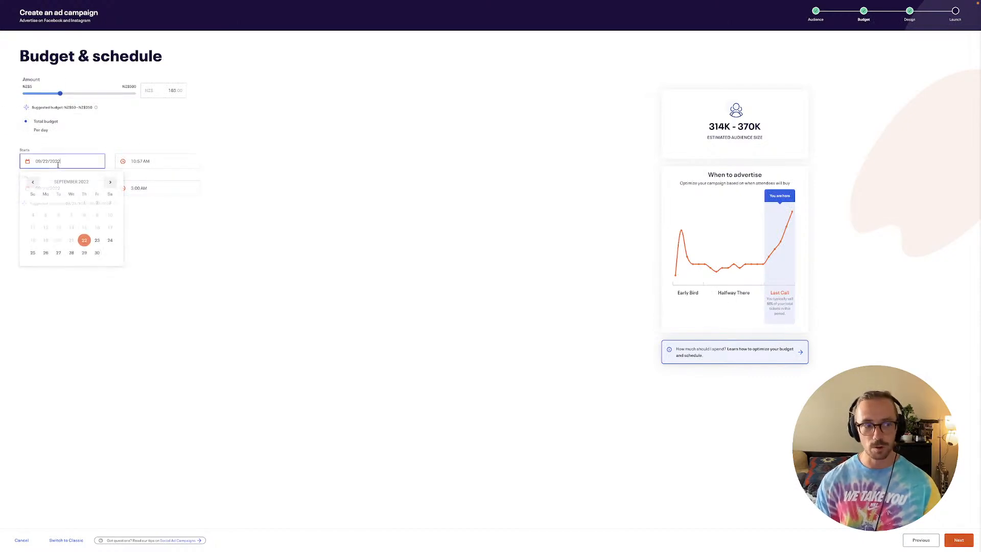
left_click(164, 184)
left_click(78, 192)
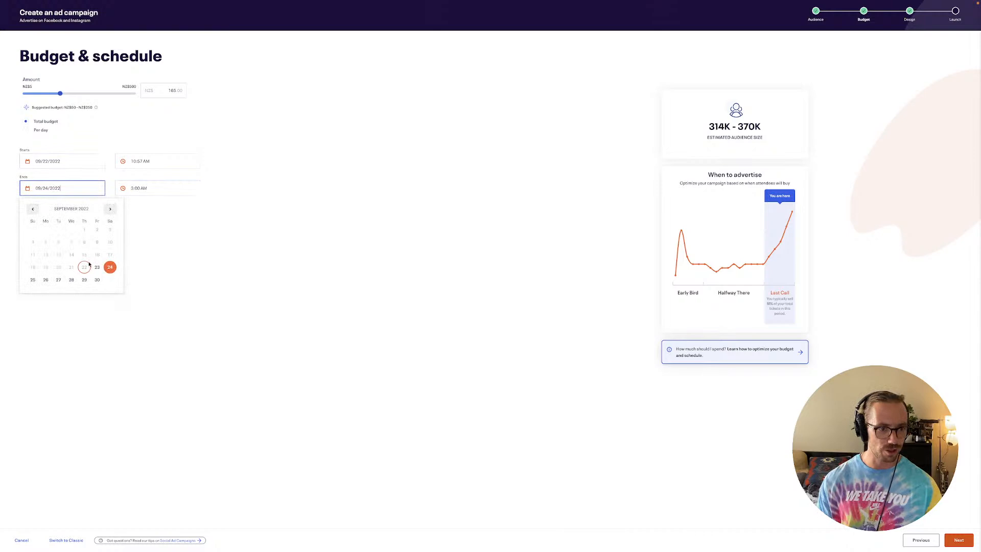
left_click(97, 280)
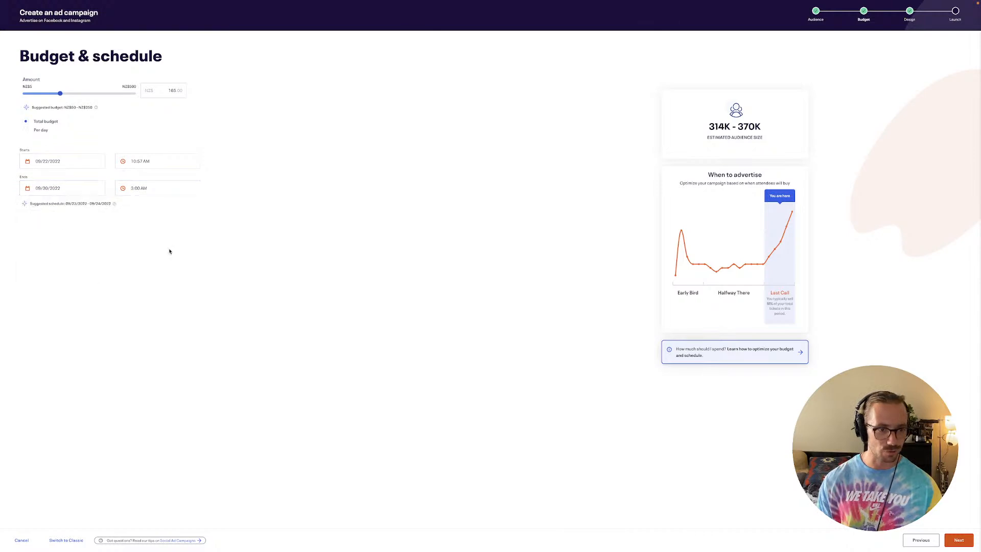
Check the link destination options in the design stage, keeping the Eventbrite event, and go to Review and Launch
left_click(909, 19)
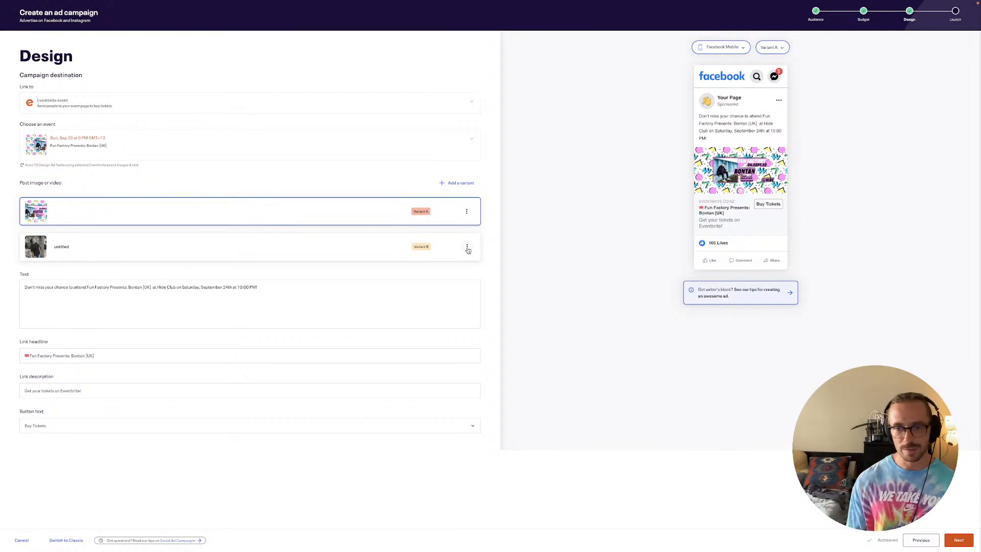
left_click(442, 95)
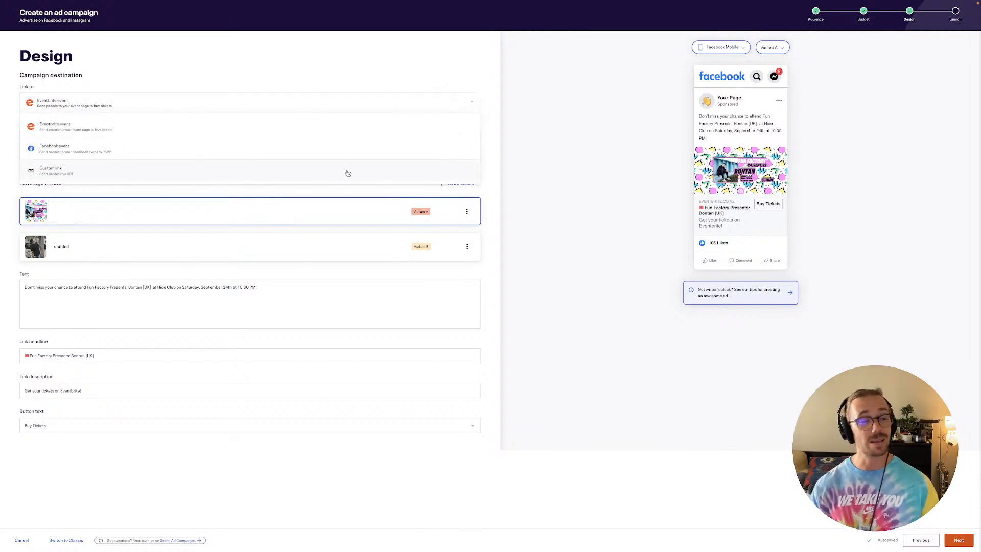
left_click(672, 170)
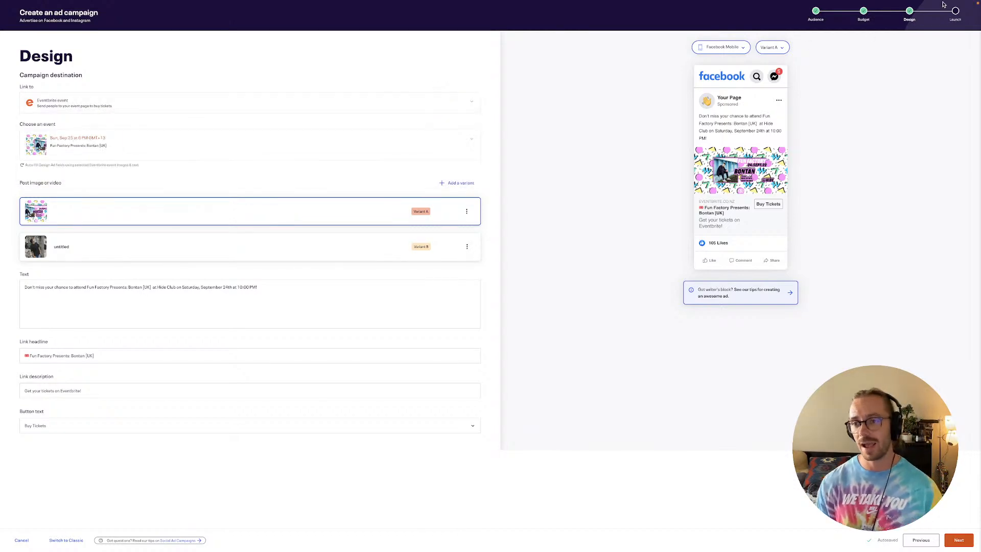
left_click(955, 19)
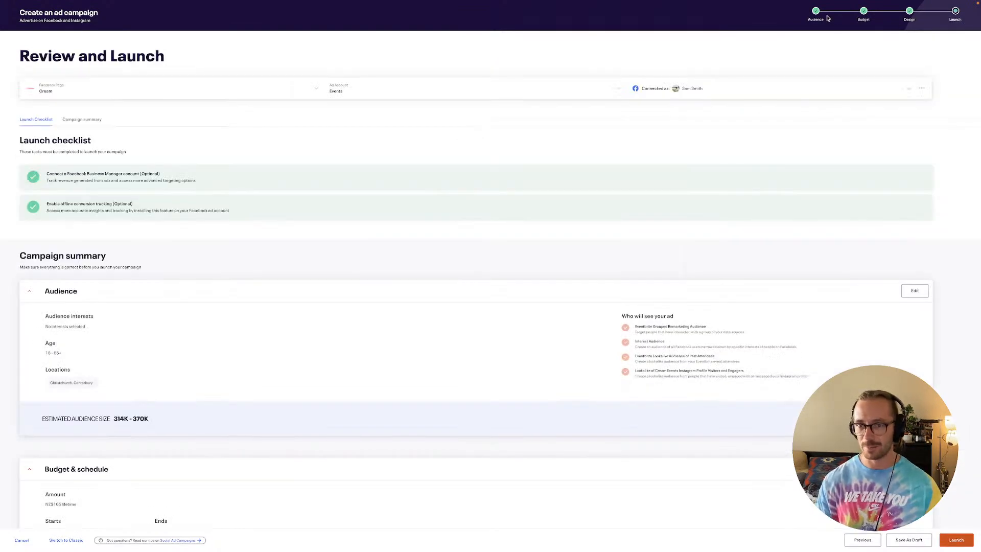